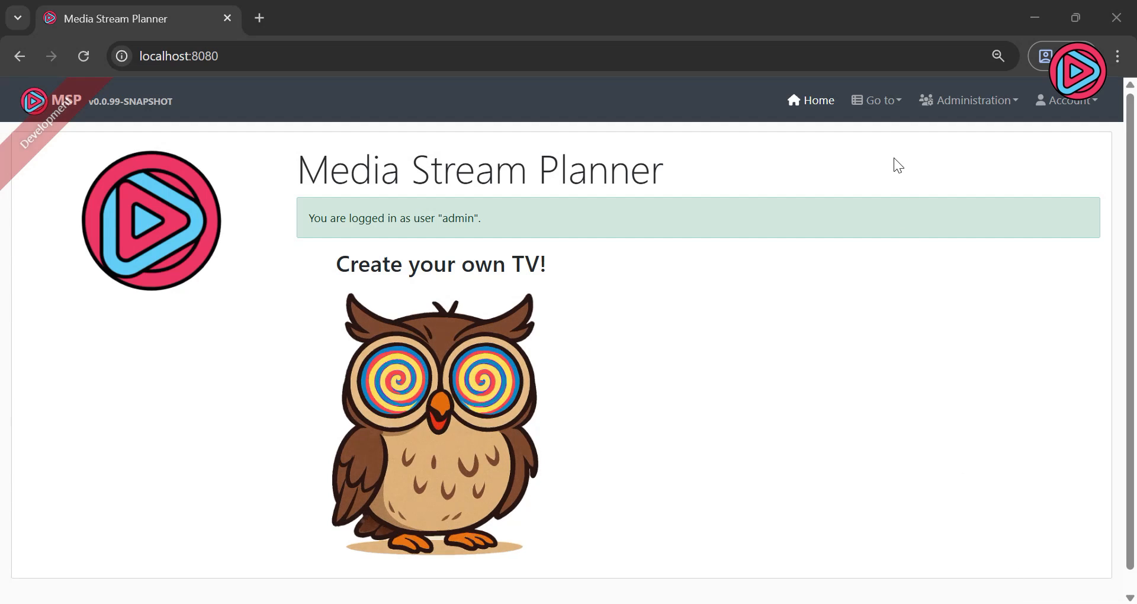
Open the File Source page and review the label and path of the media source.
{"action": "left_click", "coordinate": [882, 102]}
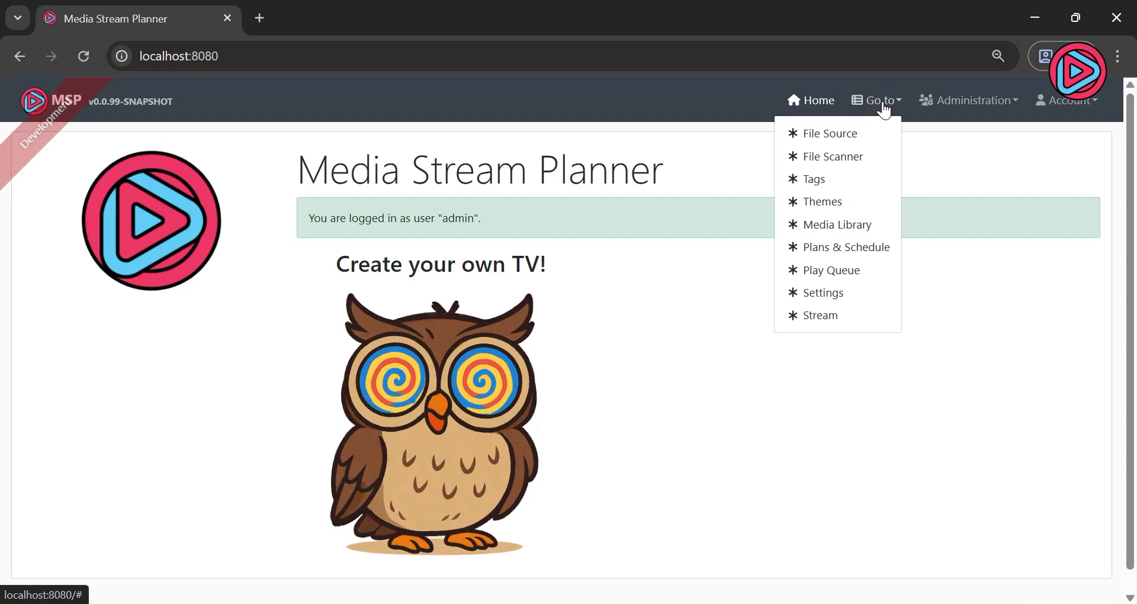
{"action": "left_click", "coordinate": [844, 134]}
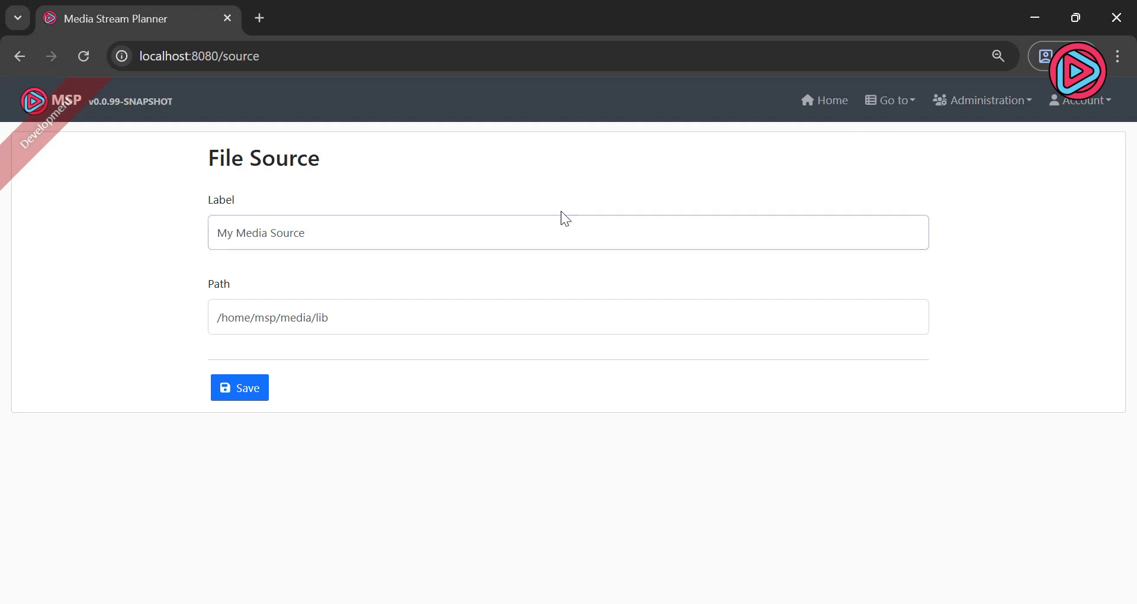
{"action": "left_click", "coordinate": [340, 317]}
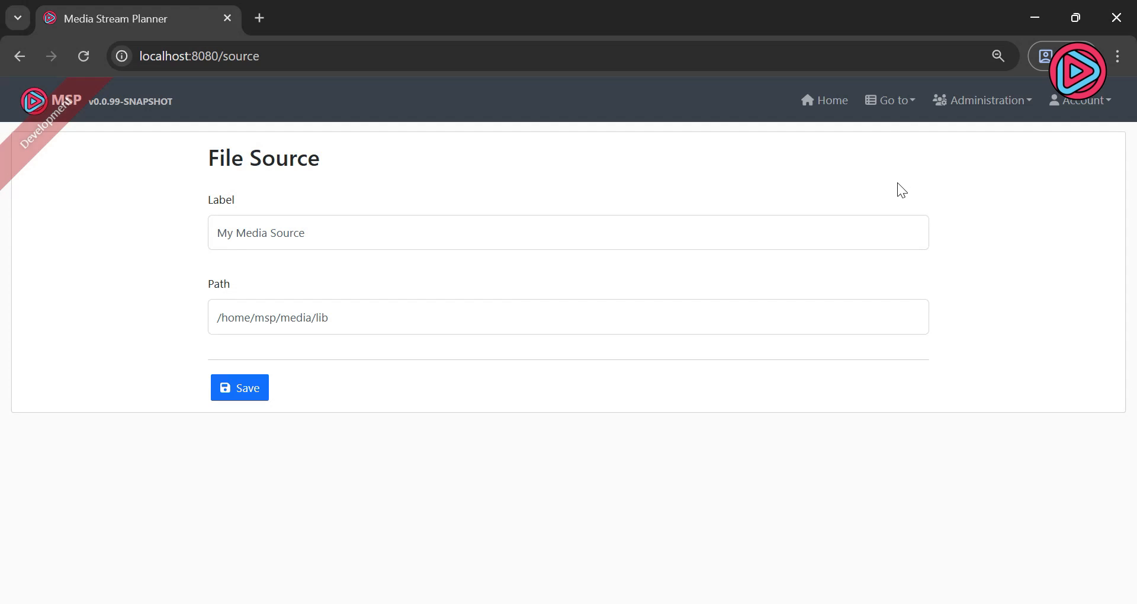
View the Themes list and the Tags list to check for existing entries.
{"action": "left_click", "coordinate": [898, 105]}
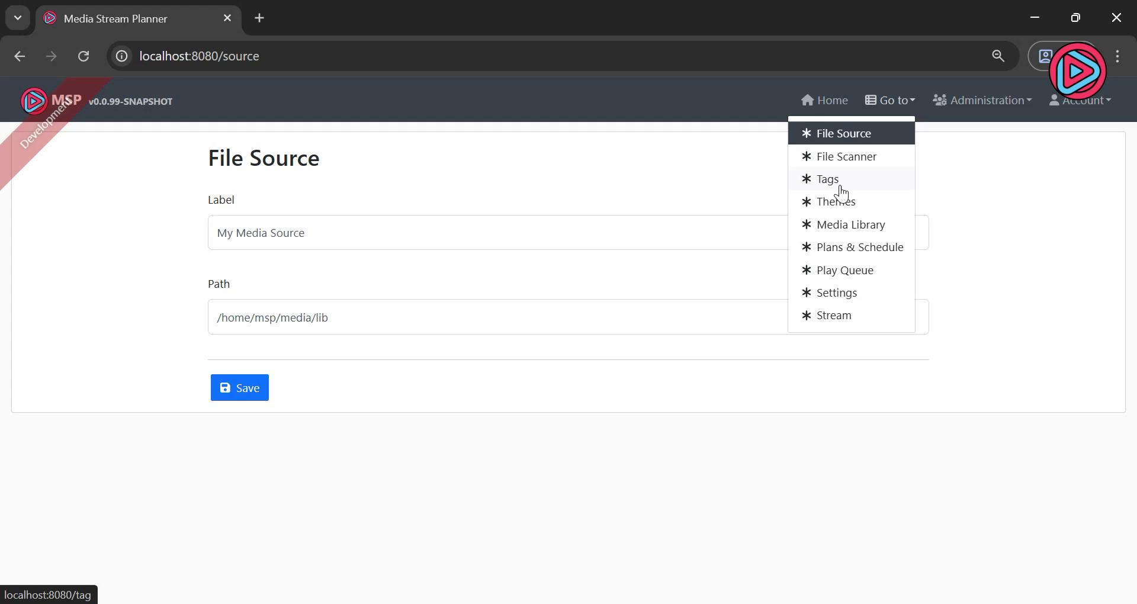
{"action": "left_click", "coordinate": [838, 200]}
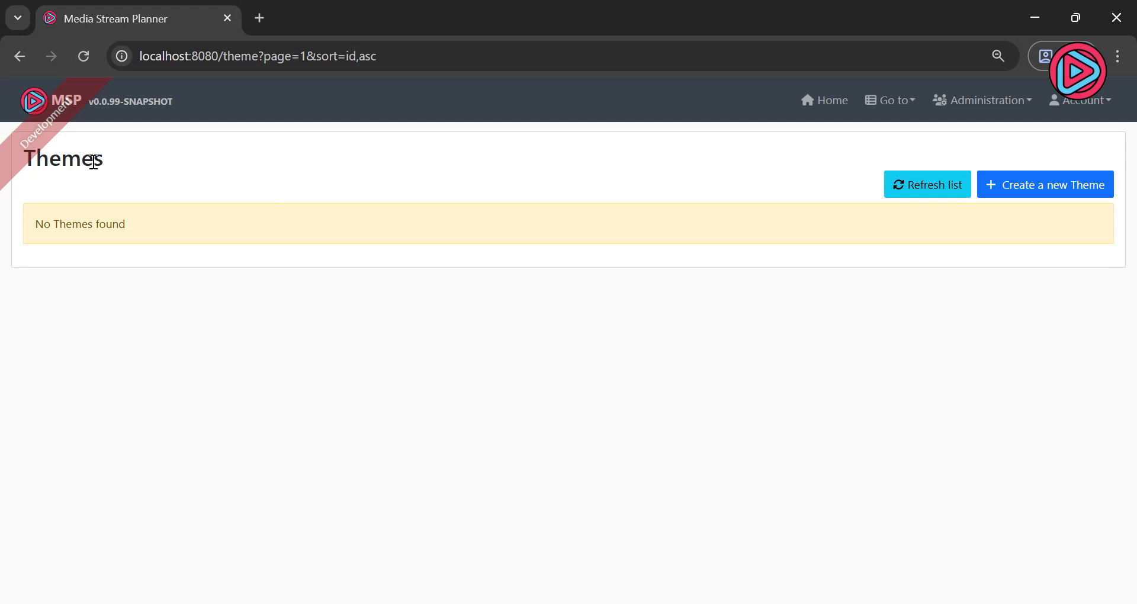
{"action": "left_click", "coordinate": [890, 100]}
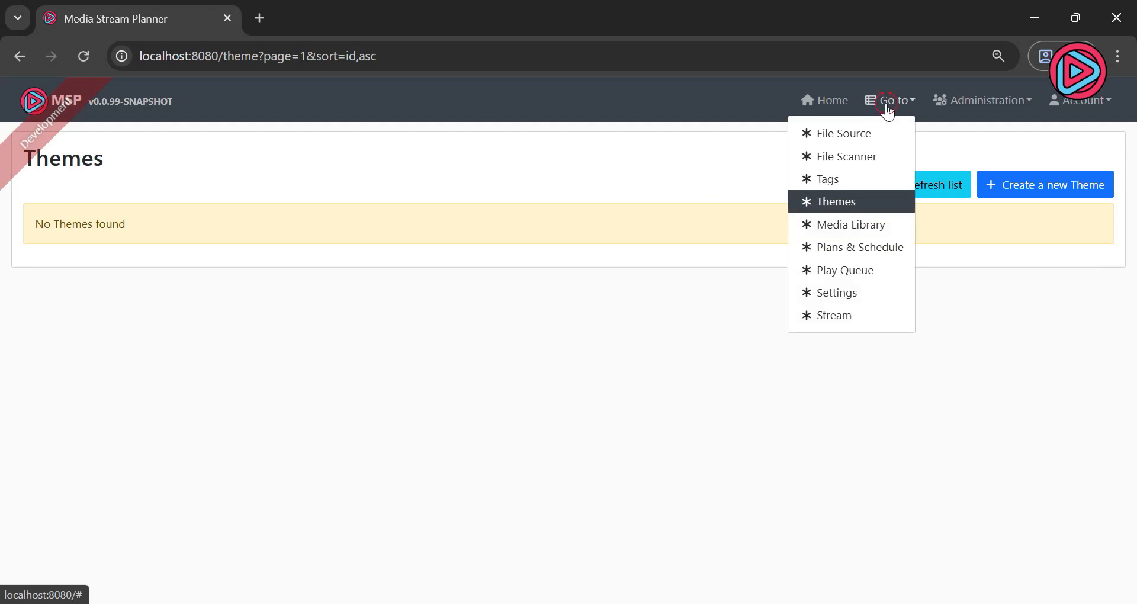
{"action": "left_click", "coordinate": [834, 177]}
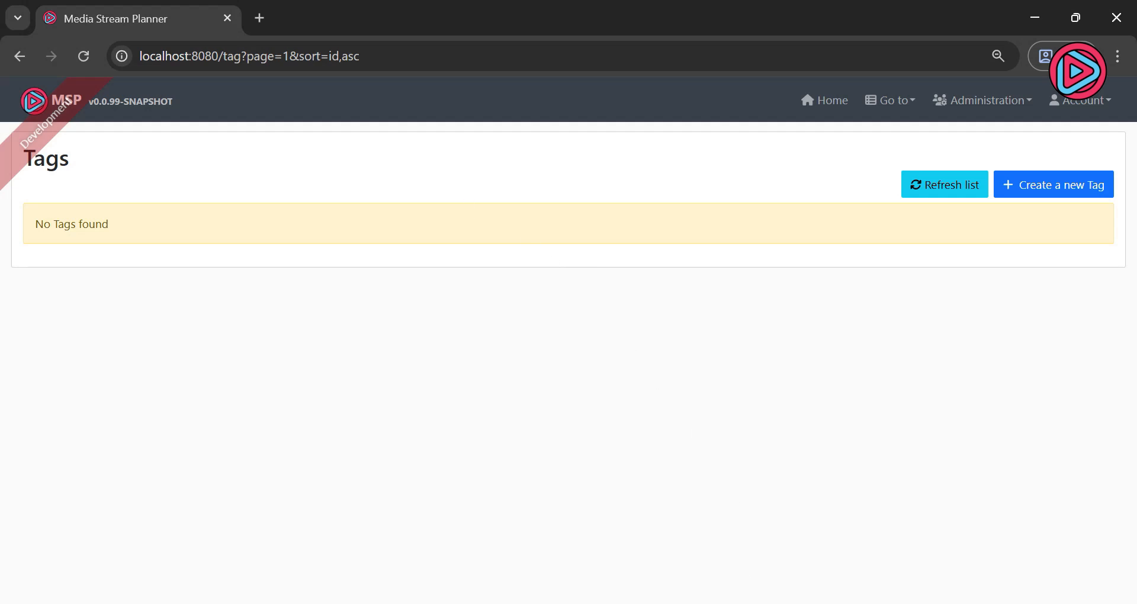
Switch to File Explorer, look through the videos in the Media Collection folder, and return to the browser.
{"action": "left_click", "coordinate": [750, 603]}
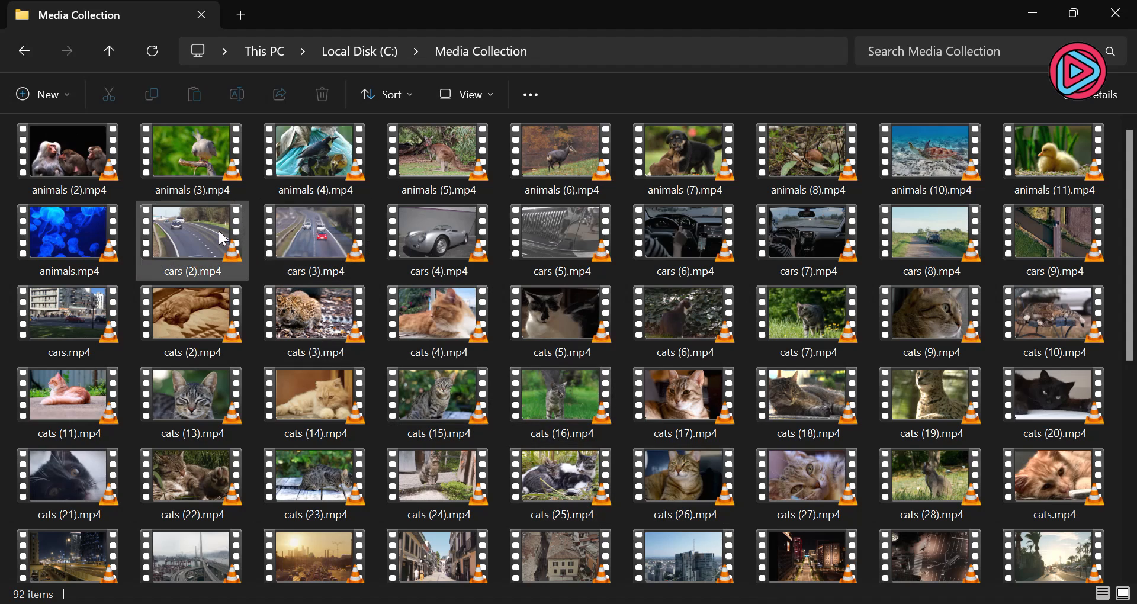
{"action": "mouse_move", "coordinate": [59, 190]}
{"action": "mouse_move", "coordinate": [169, 272]}
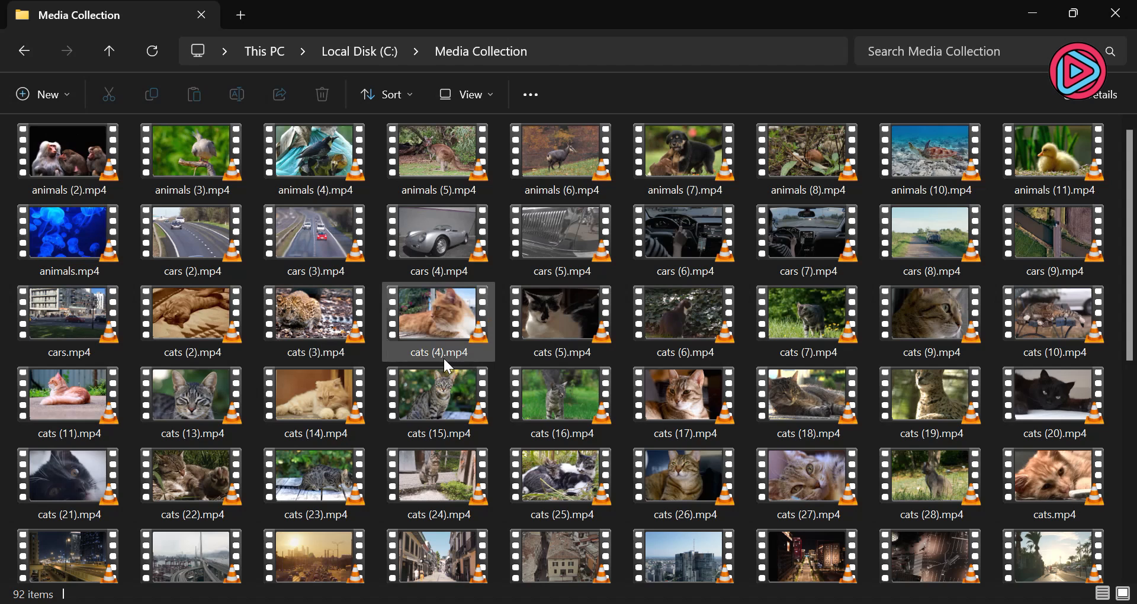
{"action": "scroll", "coordinate": [801, 382], "scroll_direction": "down", "scroll_amount": 5}
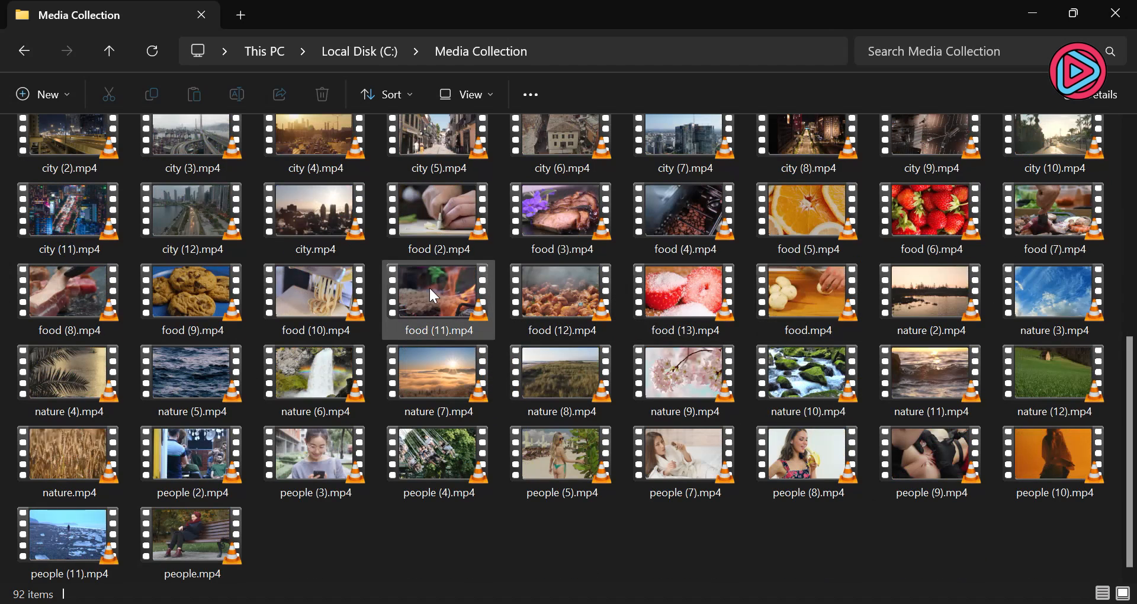
{"action": "mouse_move", "coordinate": [429, 286]}
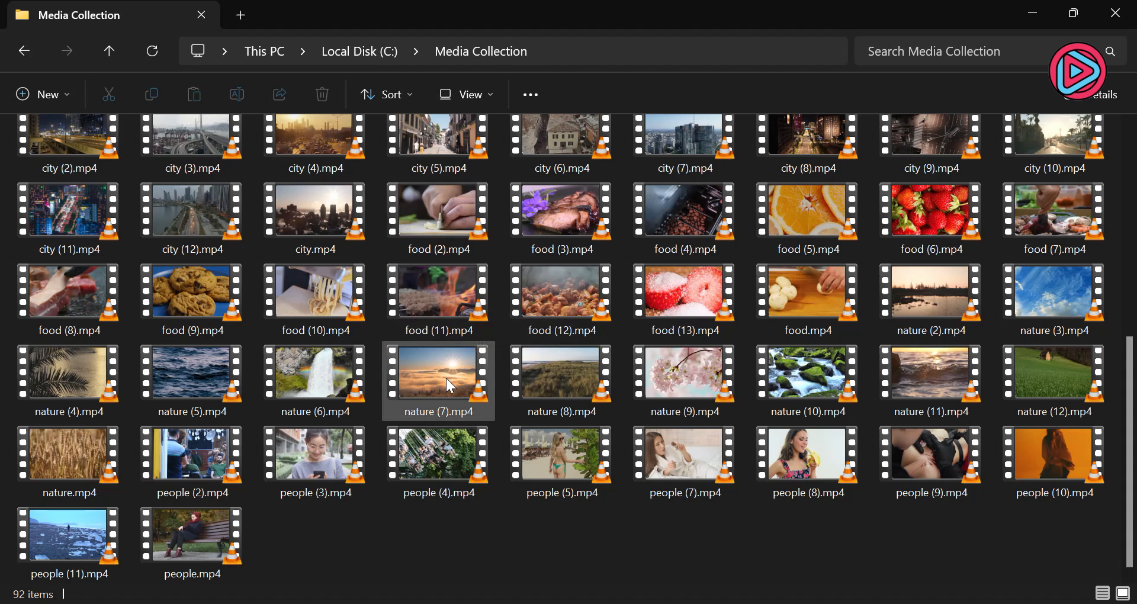
{"action": "scroll", "coordinate": [438, 315], "scroll_direction": "up", "scroll_amount": 5}
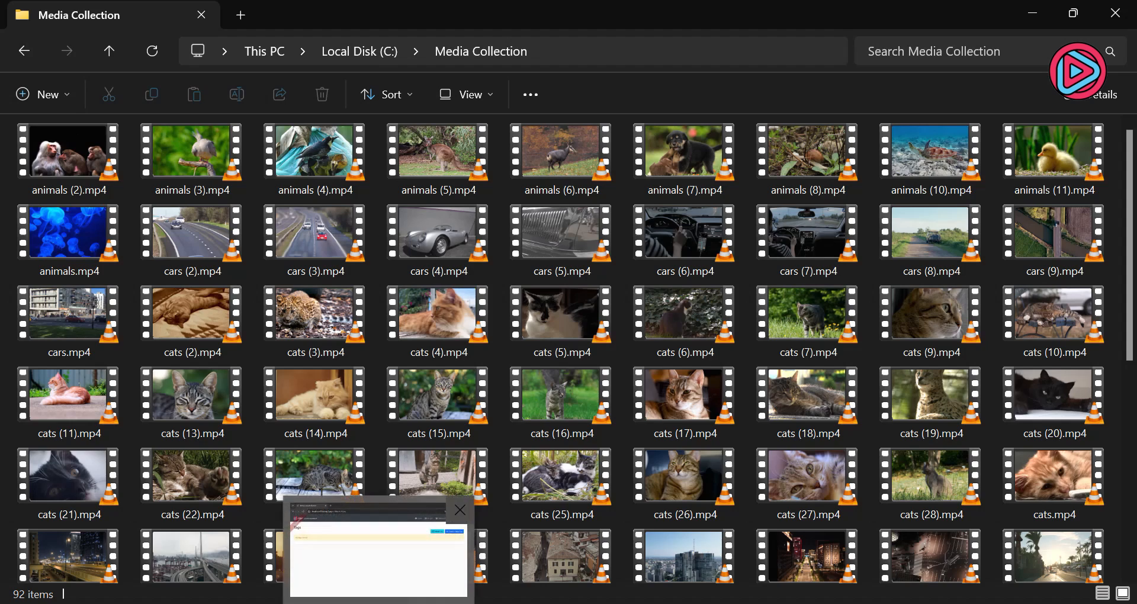
{"action": "left_click", "coordinate": [380, 601]}
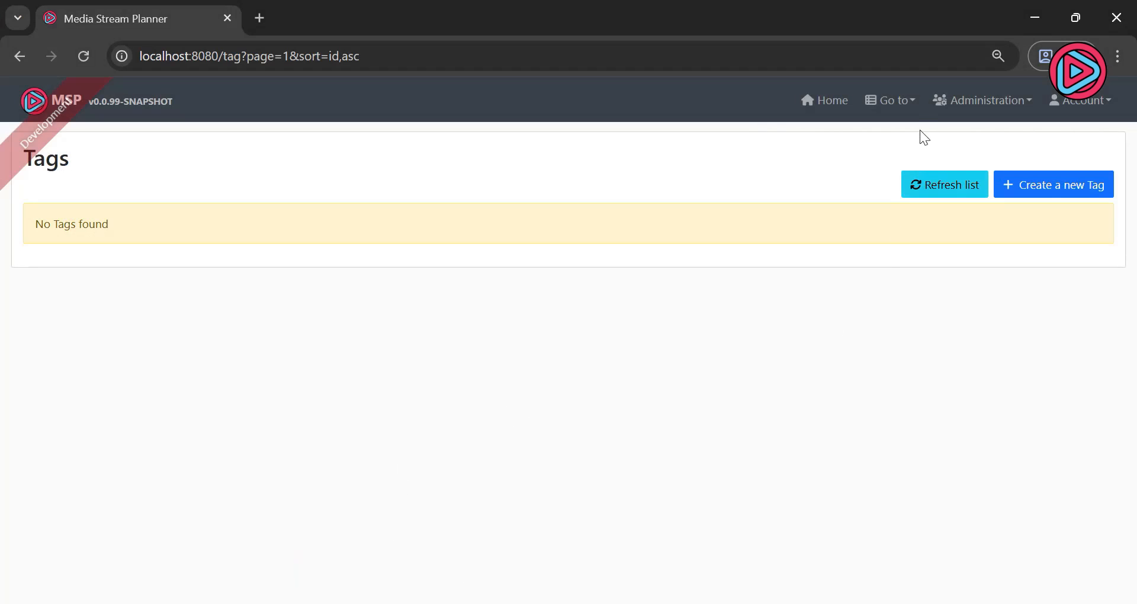
Create a theme named "Cats" with the description "Adorable cats in playful, curious, and heartwarming everyday moments.".
{"action": "left_click", "coordinate": [900, 108]}
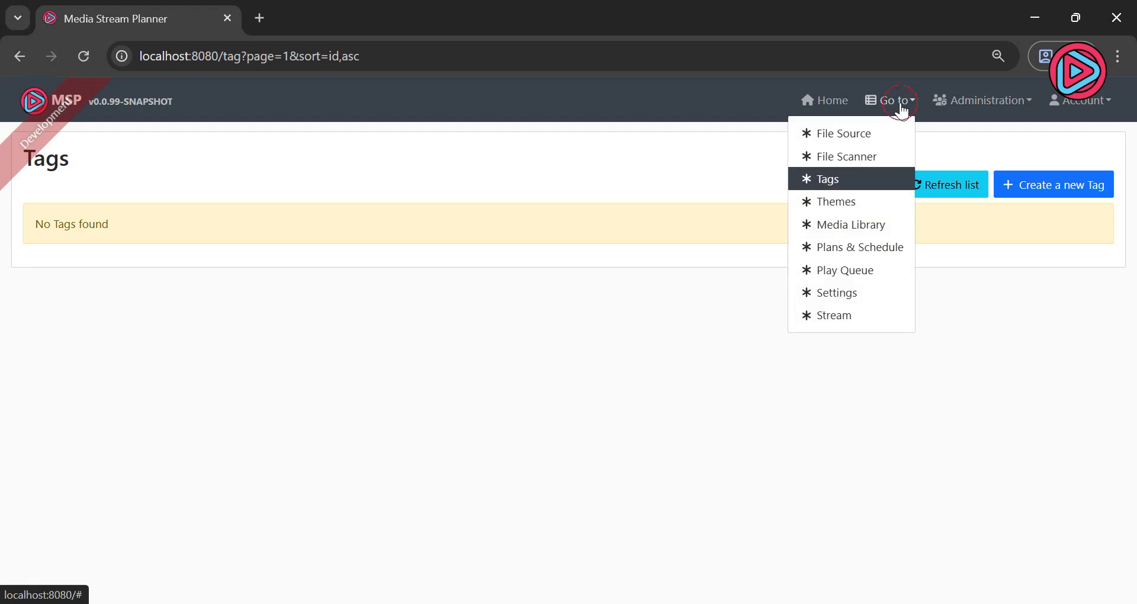
{"action": "left_click", "coordinate": [852, 202]}
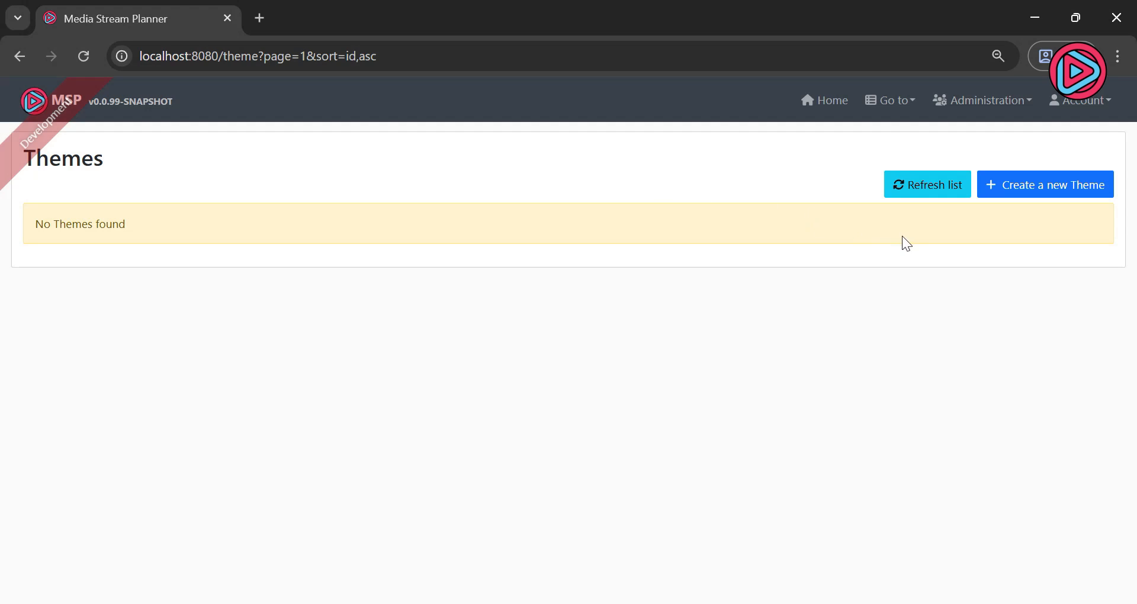
{"action": "left_click", "coordinate": [1031, 185]}
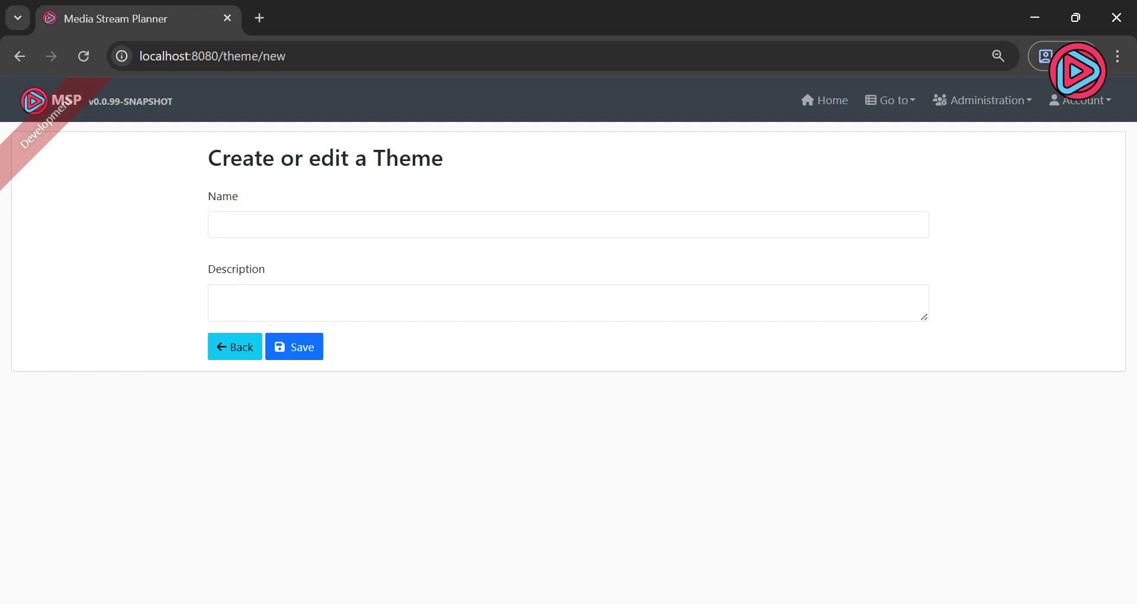
{"action": "left_click", "coordinate": [1129, 152]}
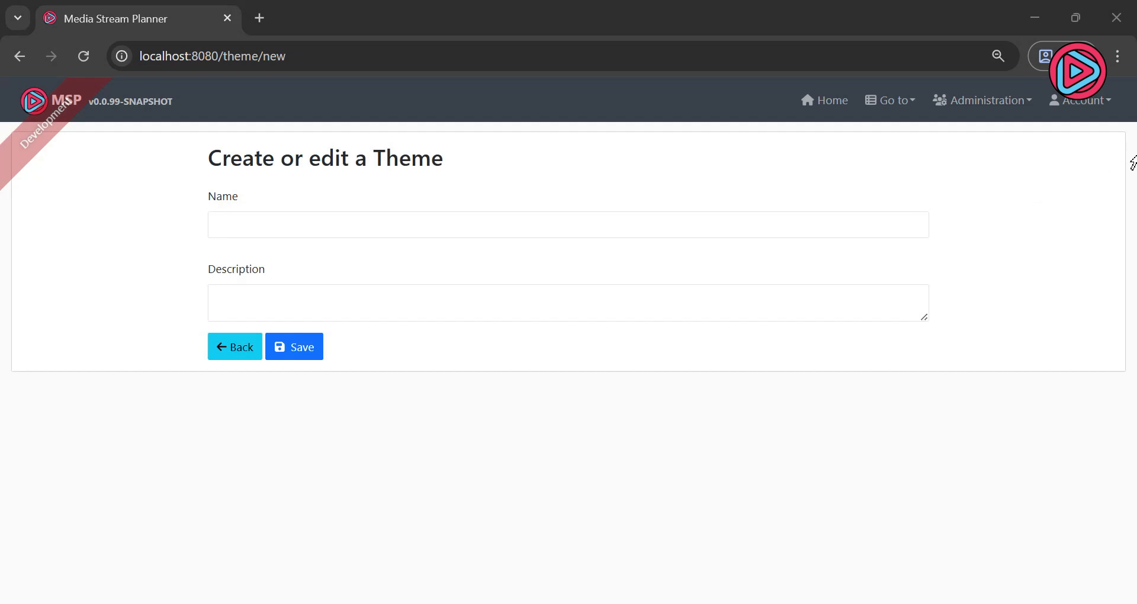
{"action": "key", "text": "ctrl+c"}
{"action": "left_click", "coordinate": [476, 224]}
{"action": "key", "text": "ctrl+v"}
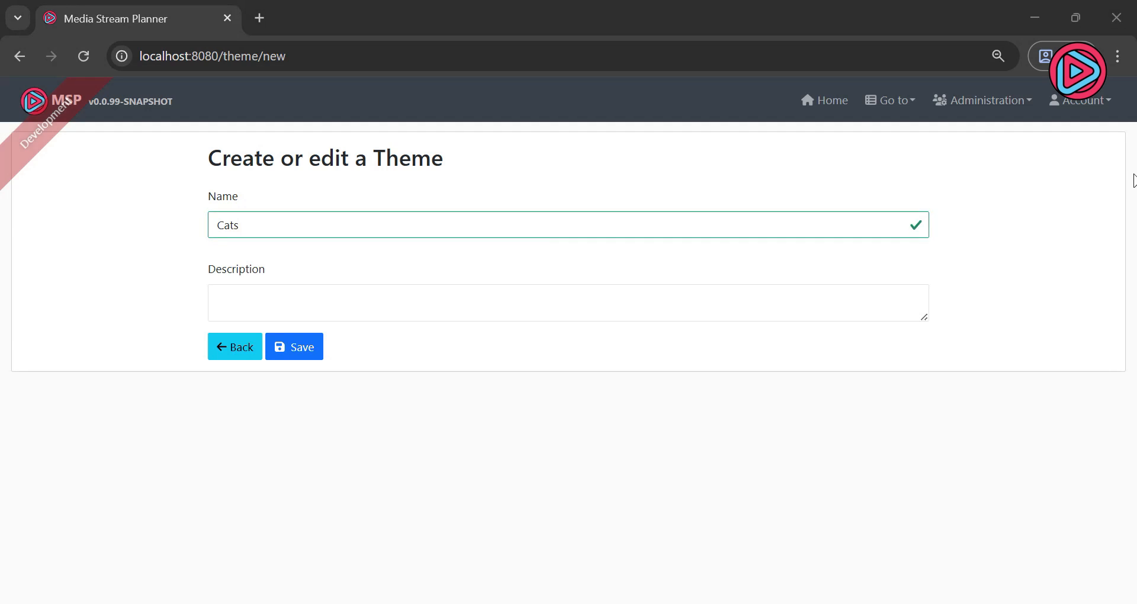
{"action": "key", "text": "ctrl+c"}
{"action": "left_click", "coordinate": [315, 297]}
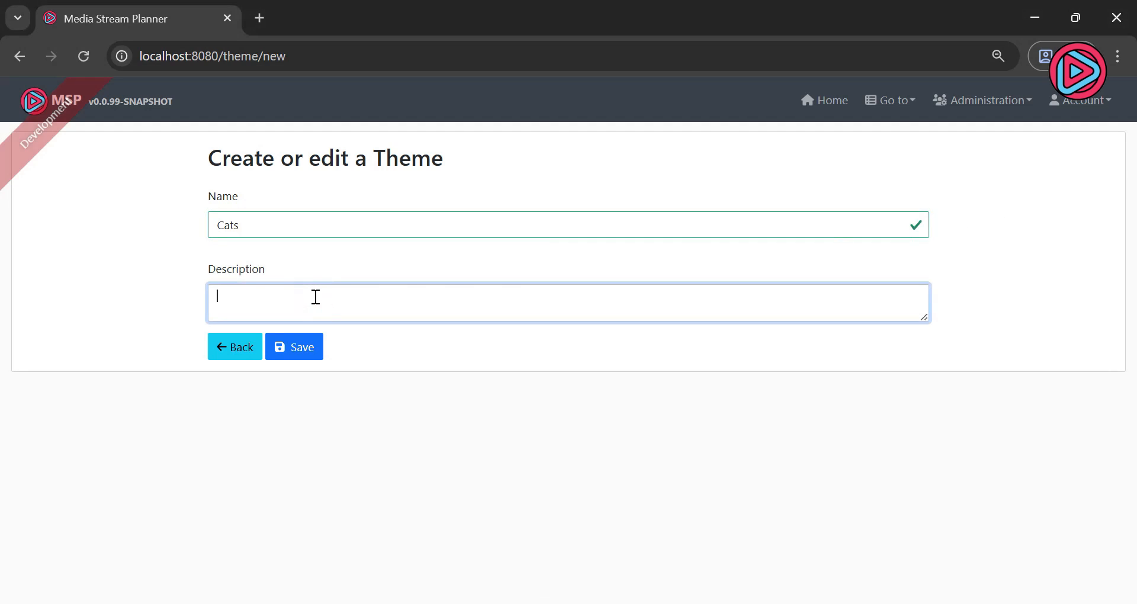
{"action": "key", "text": "ctrl+v"}
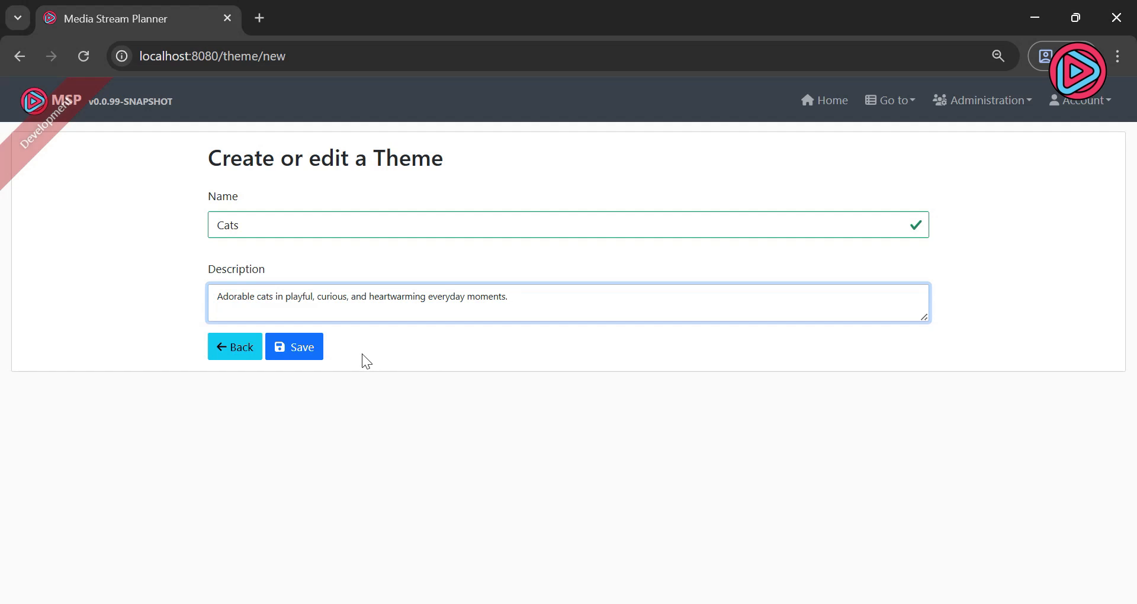
{"action": "left_click", "coordinate": [308, 358]}
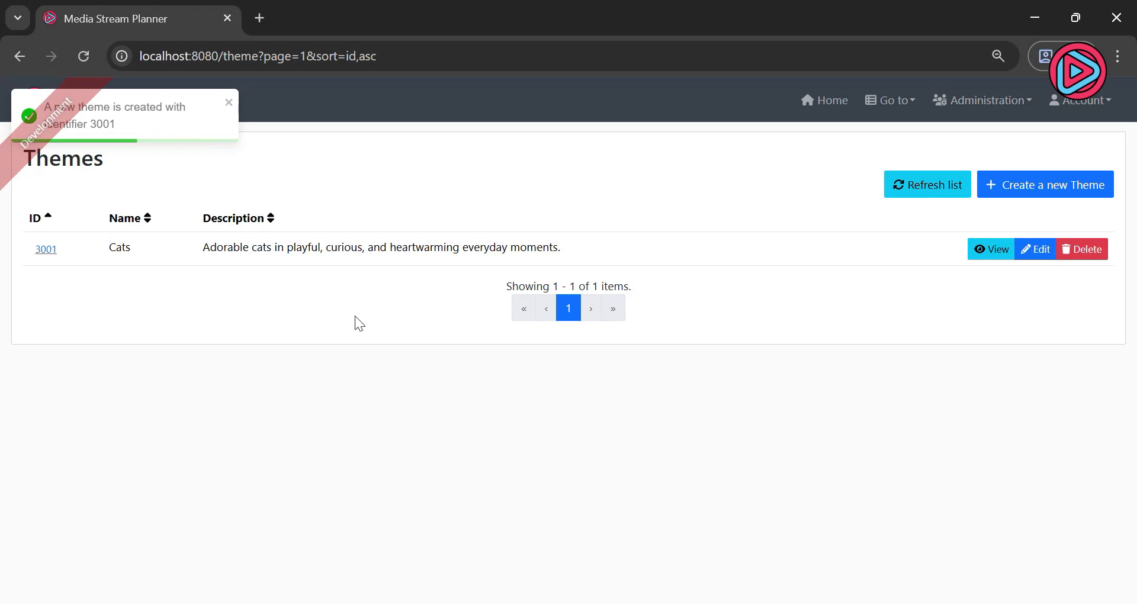
Create a theme named "Nature" with the description "Breathtaking landscapes showcasing forests, mountains, ocean and natural beauty.".
{"action": "left_click", "coordinate": [1053, 185]}
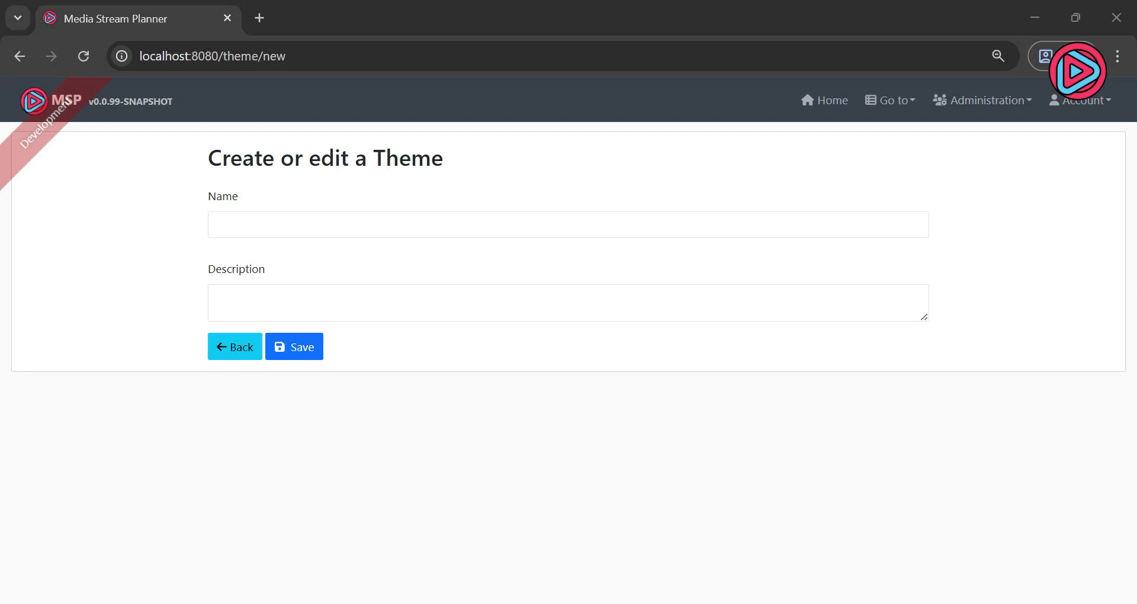
{"action": "key", "text": "ctrl+c"}
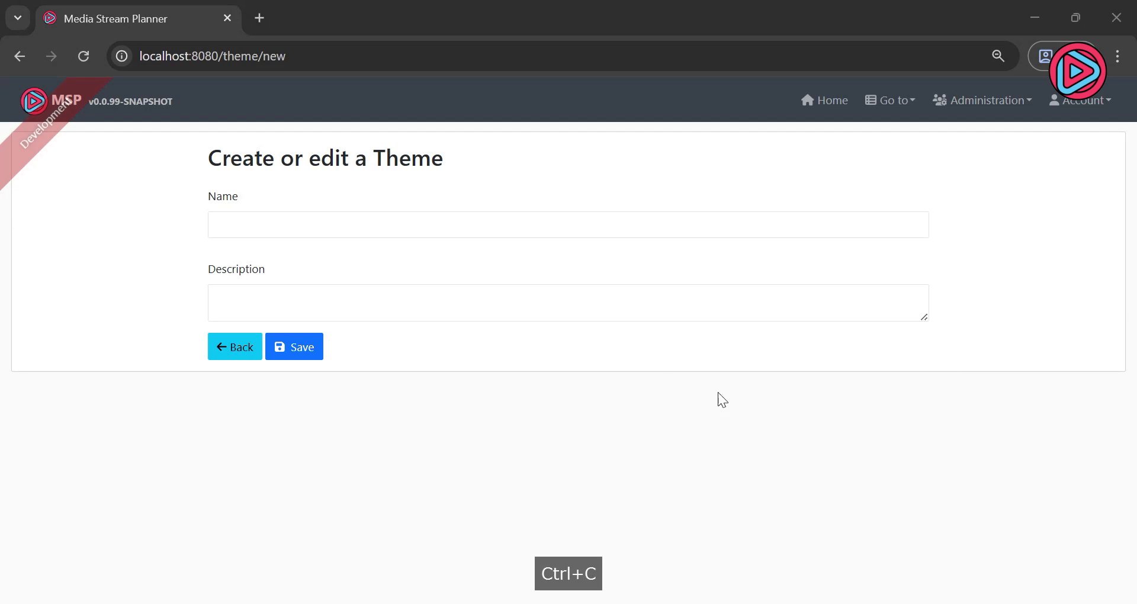
{"action": "left_click", "coordinate": [249, 219]}
{"action": "key", "text": "ctrl+v"}
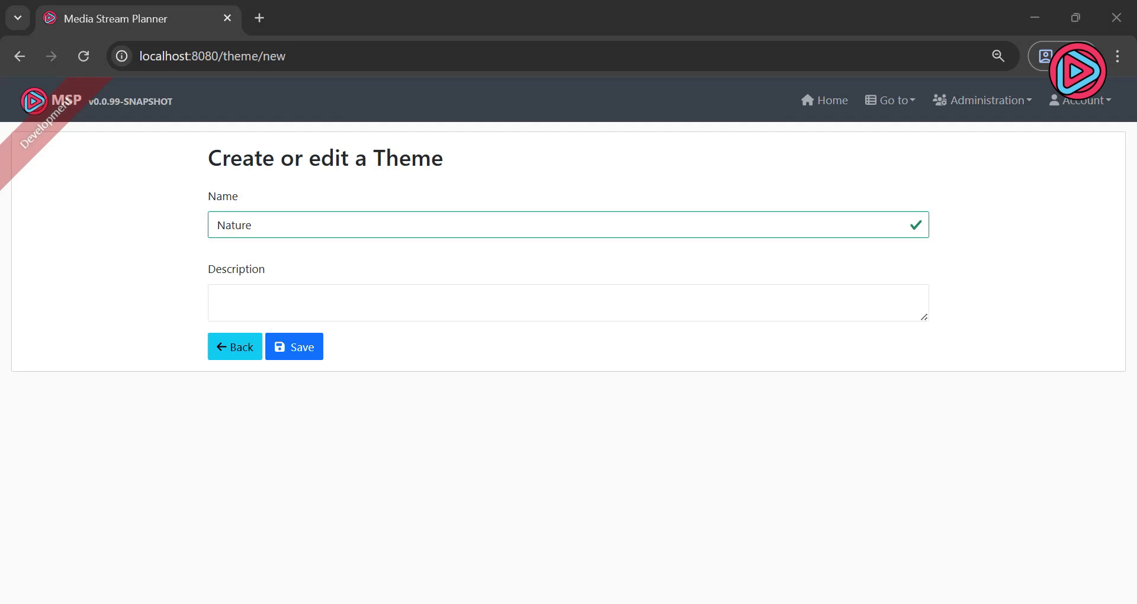
{"action": "key", "text": "ctrl+c"}
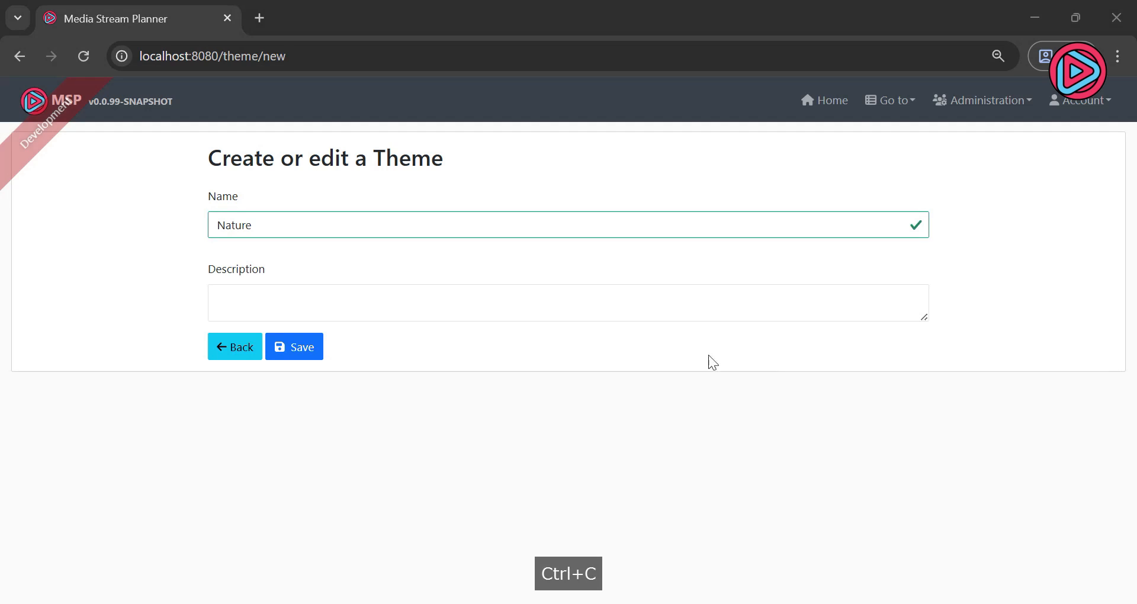
{"action": "left_click", "coordinate": [307, 300]}
{"action": "key", "text": "ctrl+v"}
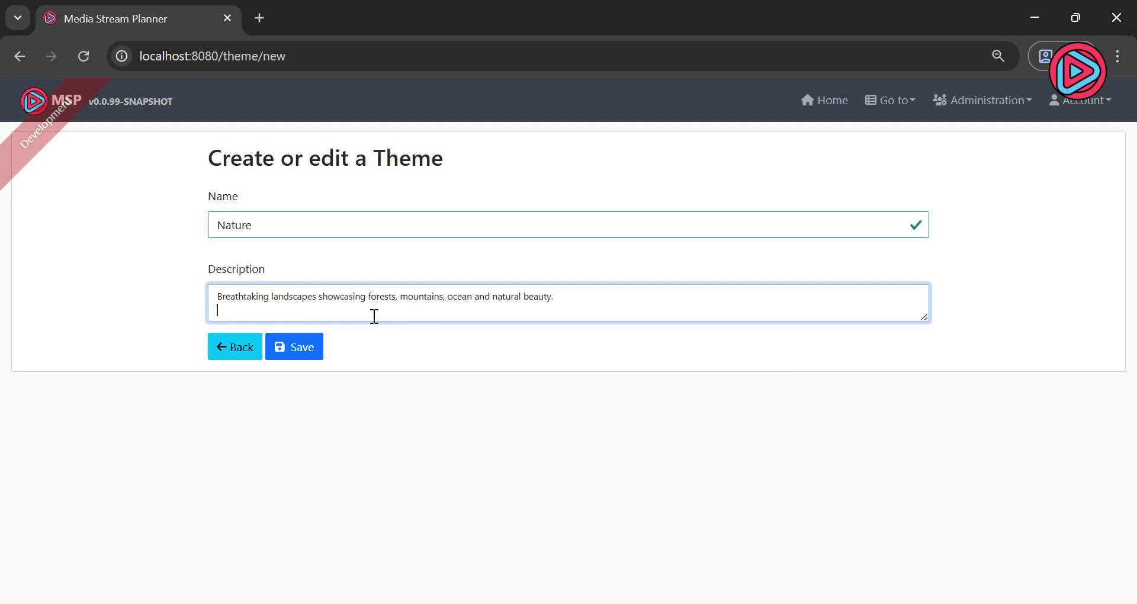
{"action": "key", "text": "BackSpace"}
{"action": "left_click", "coordinate": [304, 348]}
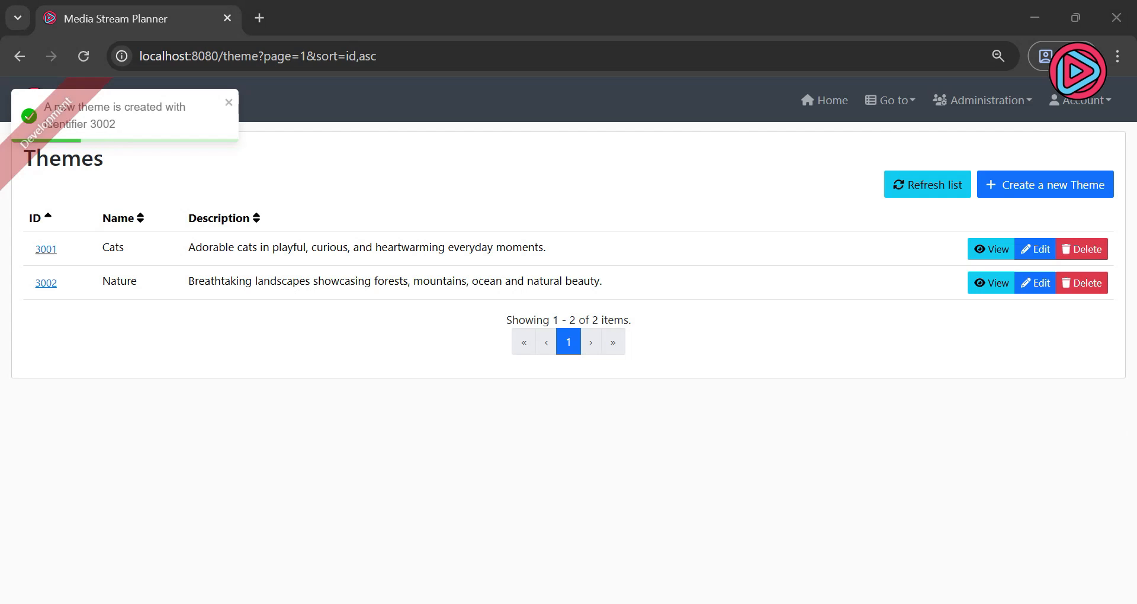
Create a theme named "Animals" with the description "Wild and domestic animals captured in natural moments.".
{"action": "key", "text": "ctrl+c"}
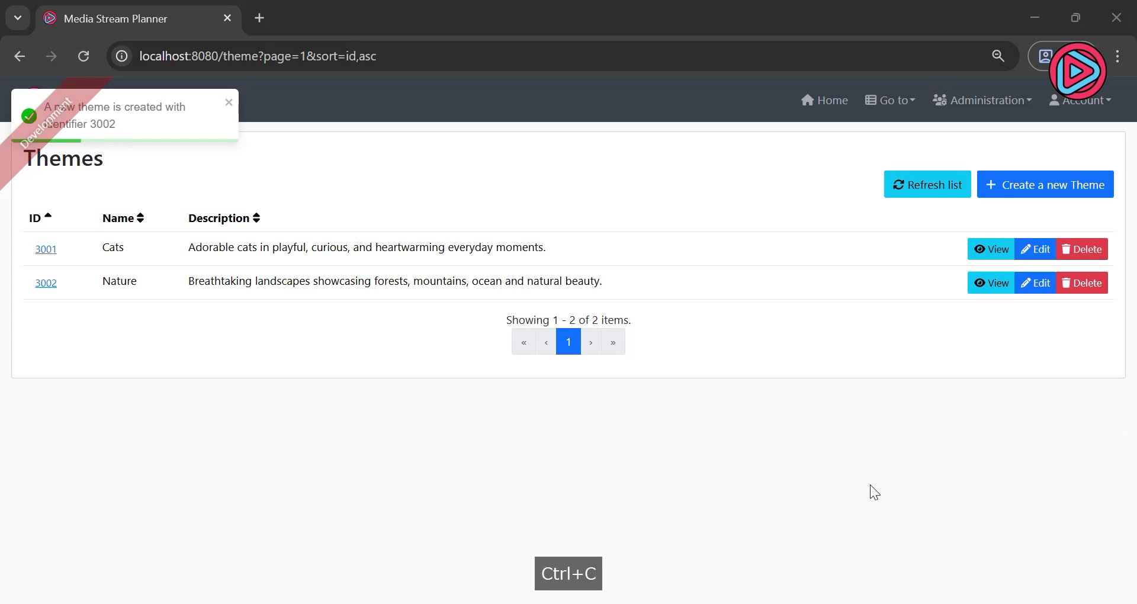
{"action": "left_click", "coordinate": [988, 179]}
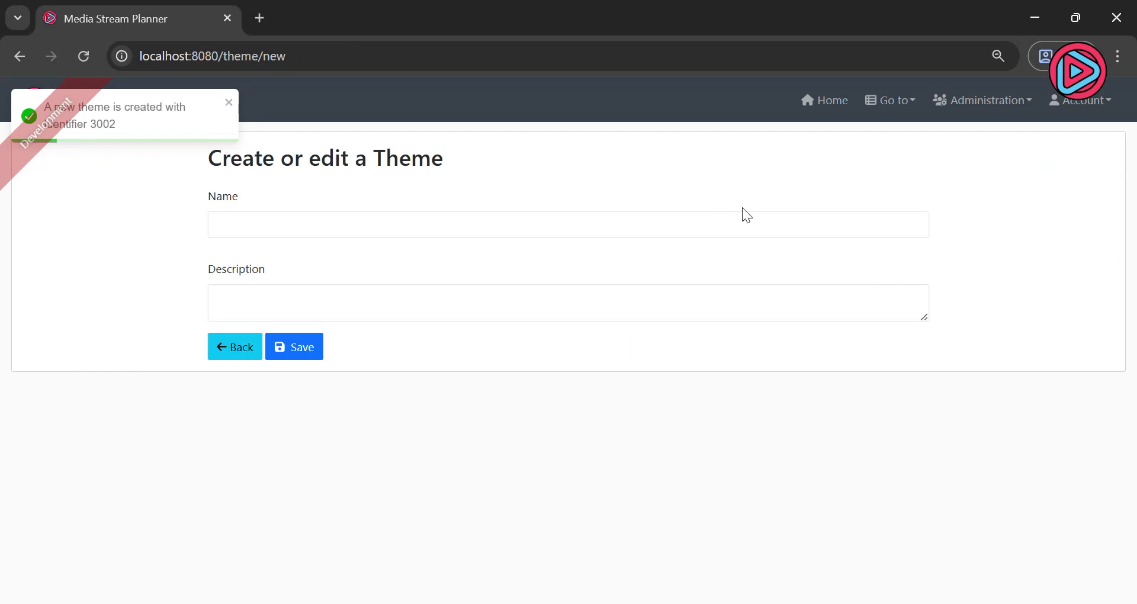
{"action": "left_click", "coordinate": [217, 224]}
{"action": "key", "text": "ctrl+v"}
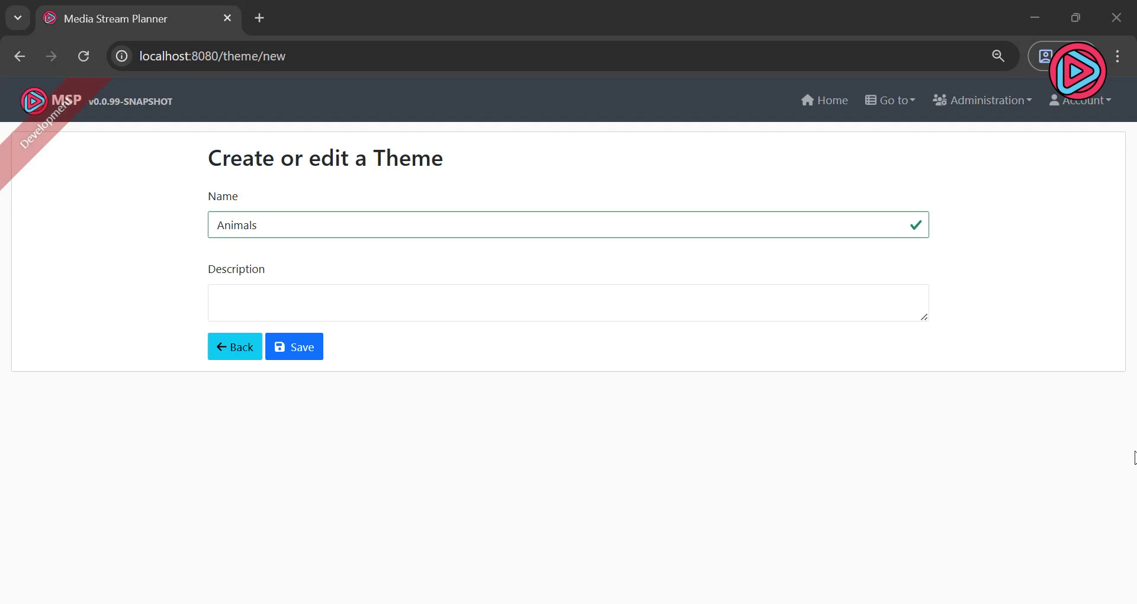
{"action": "key", "text": "ctrl+c"}
{"action": "left_click", "coordinate": [247, 286]}
{"action": "key", "text": "ctrl+v"}
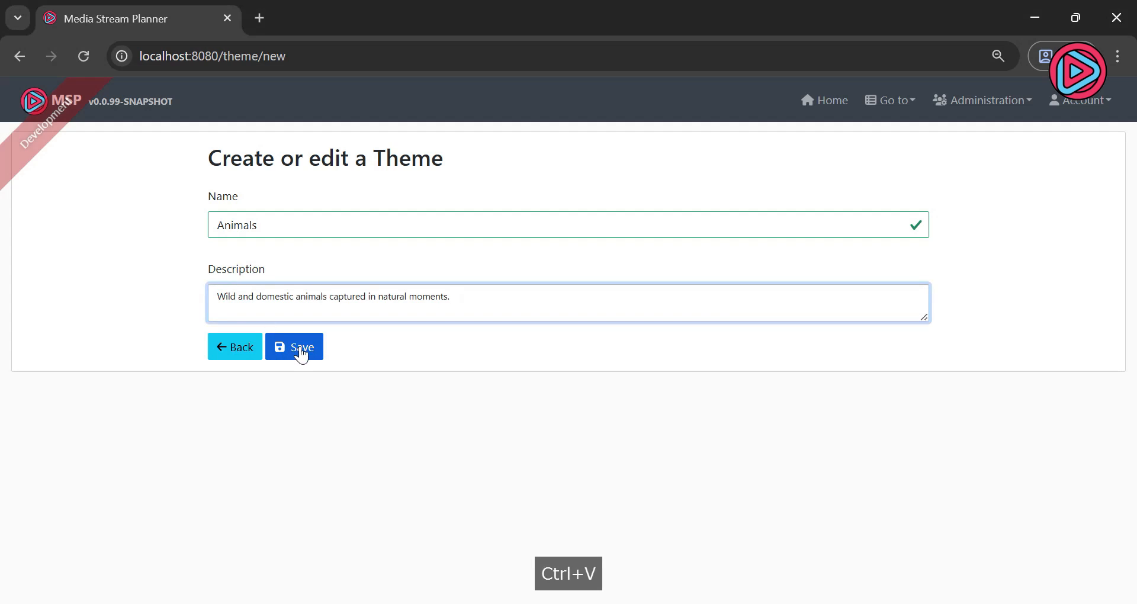
{"action": "left_click", "coordinate": [301, 350]}
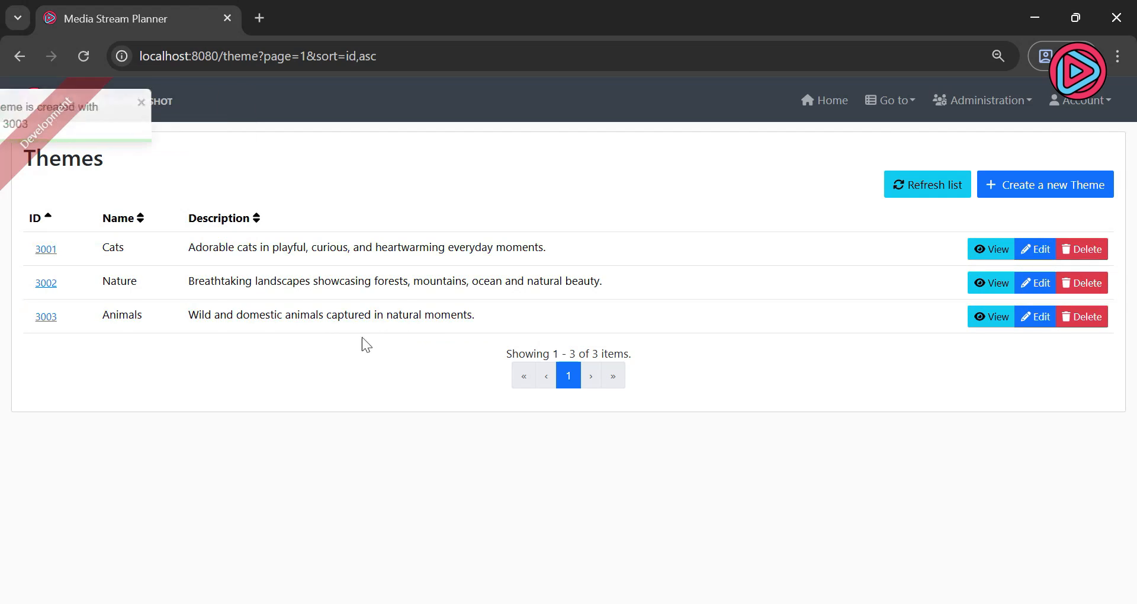
Create a tag named "Cute Cats" with the description "Some Description to Lazy Cats Tag".
{"action": "left_click", "coordinate": [896, 102]}
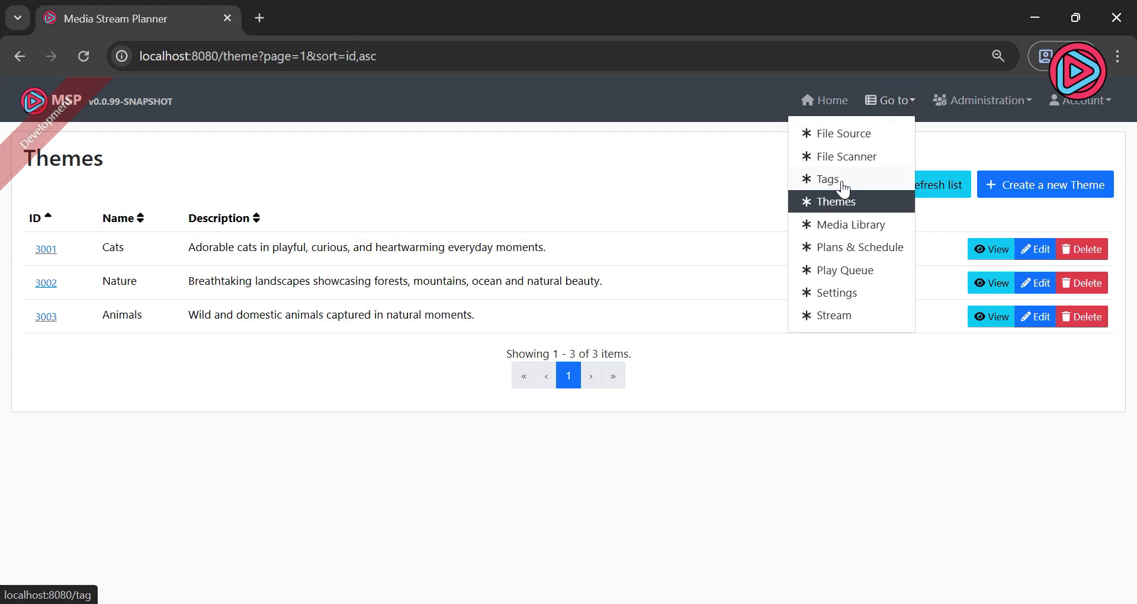
{"action": "left_click", "coordinate": [843, 187]}
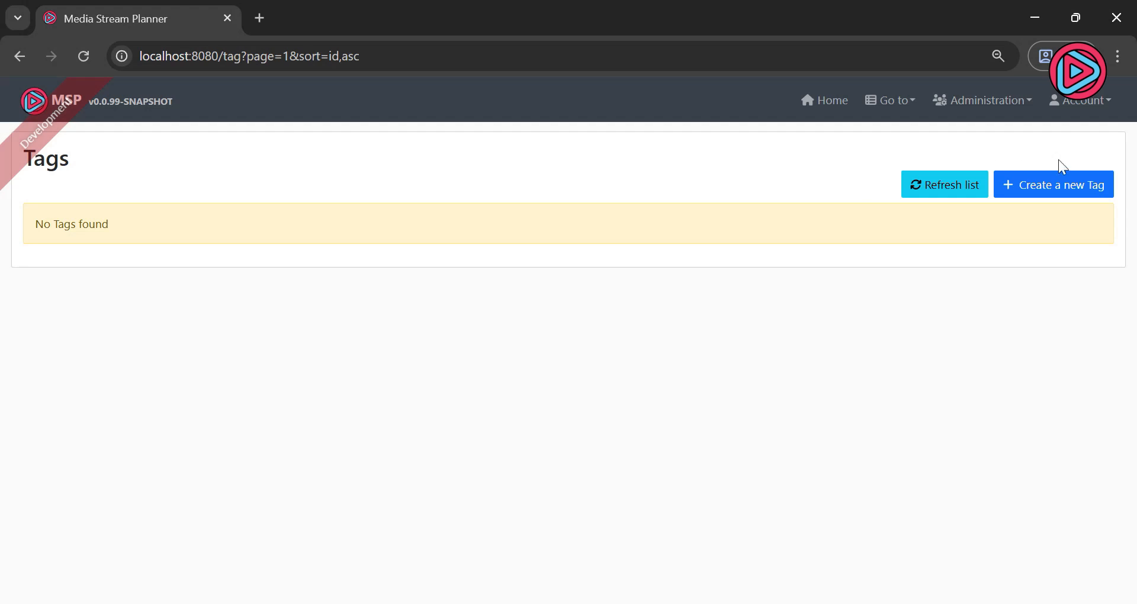
{"action": "left_click", "coordinate": [1035, 185]}
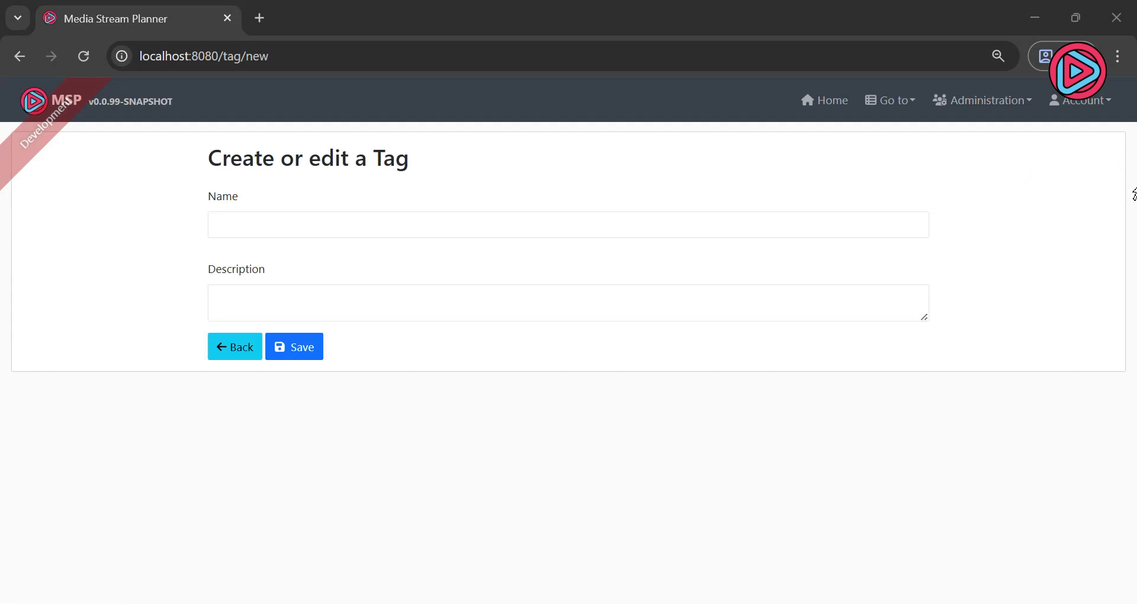
{"action": "key", "text": "ctrl+c"}
{"action": "left_click", "coordinate": [323, 228]}
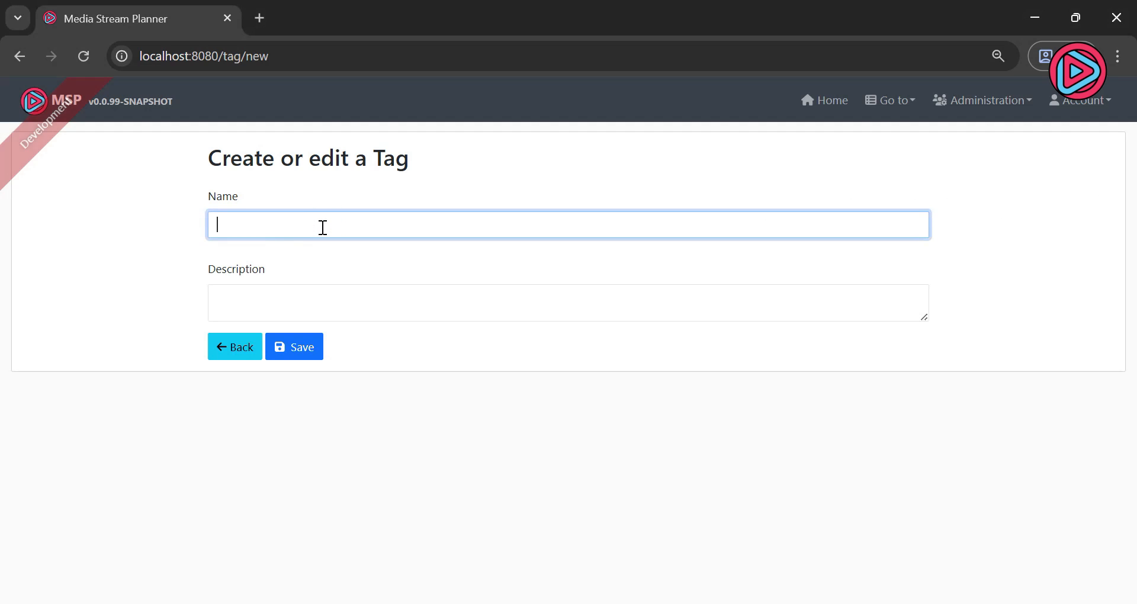
{"action": "key", "text": "ctrl+v"}
{"action": "left_click", "coordinate": [295, 295]}
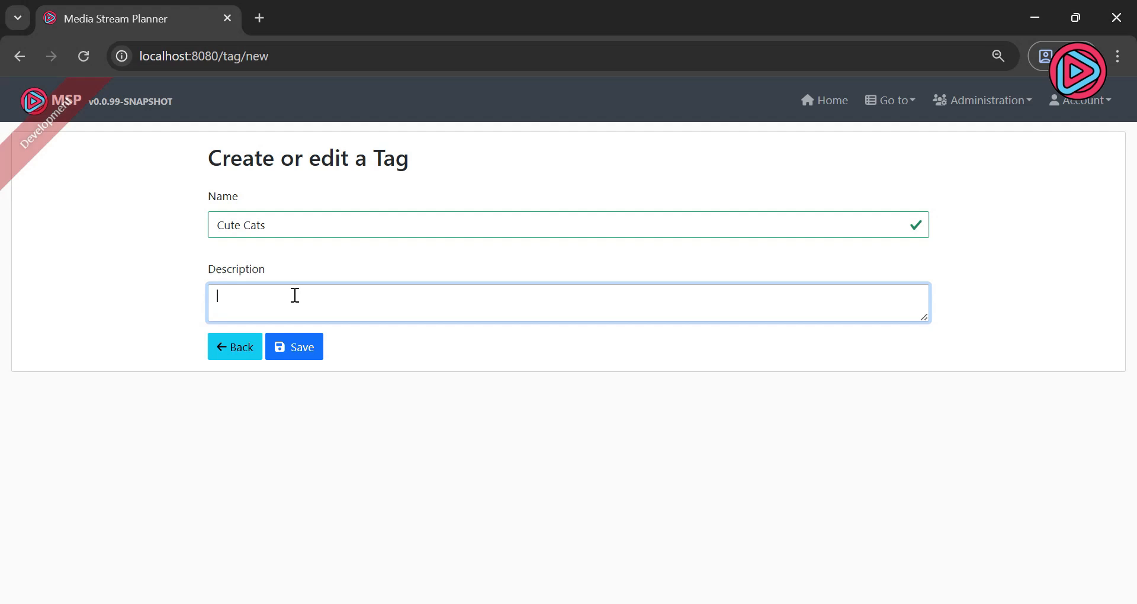
{"action": "type", "text": "Some "}
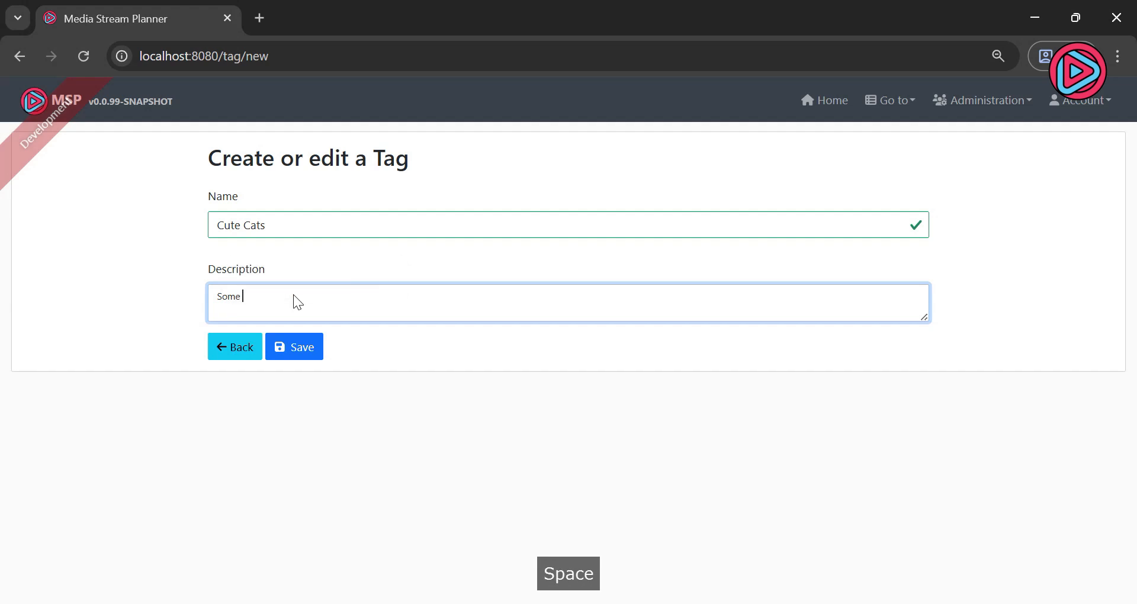
{"action": "type", "text": "Descript"}
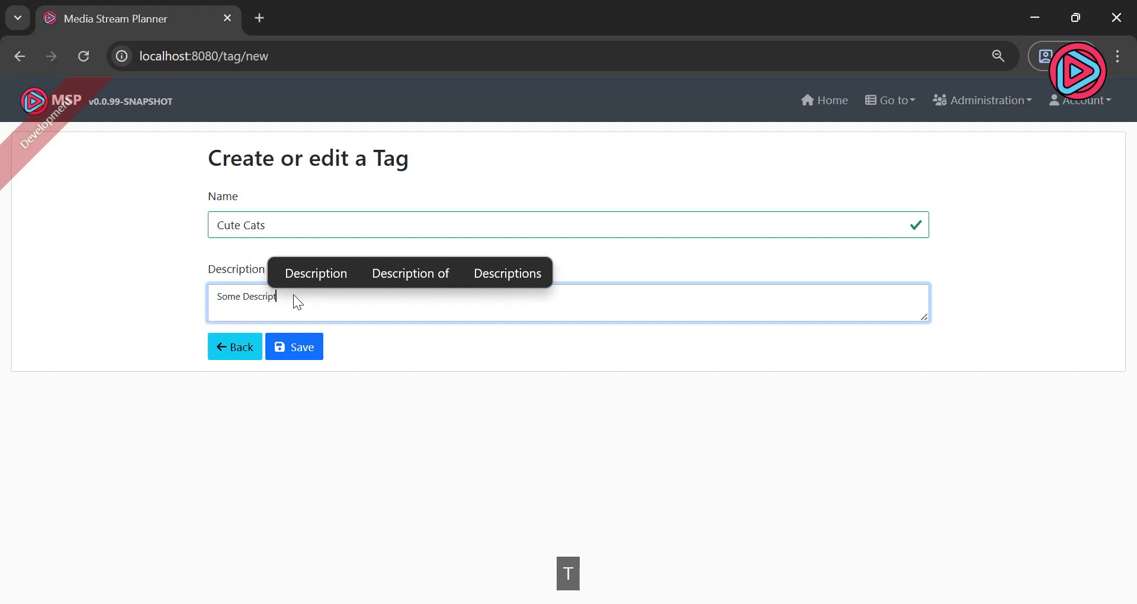
{"action": "type", "text": "ion to"}
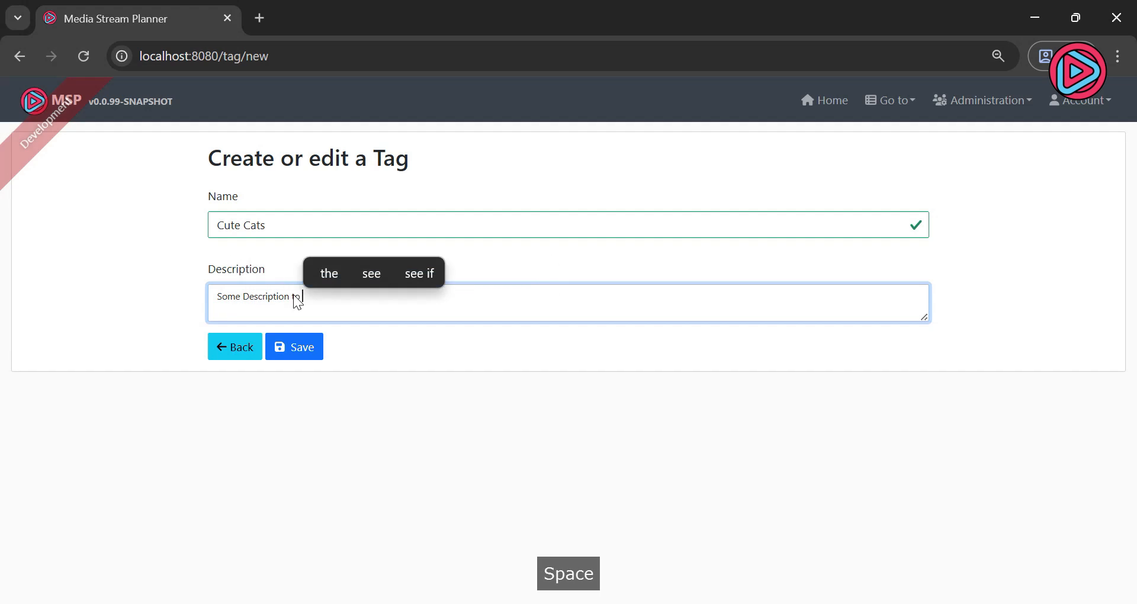
{"action": "type", "text": " Lazy Cats "}
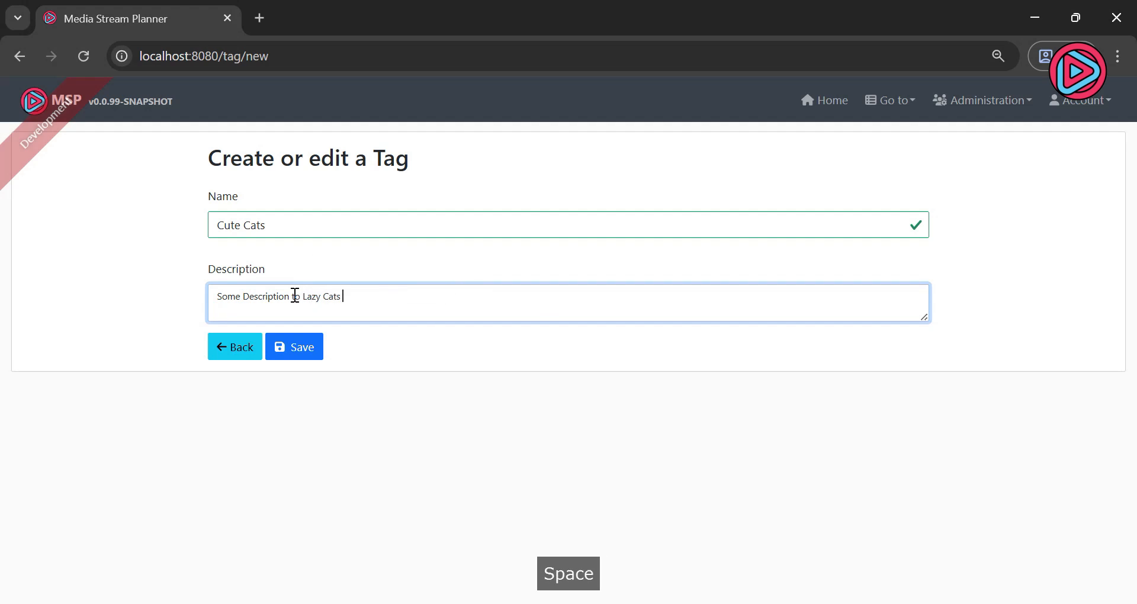
{"action": "type", "text": "Tag"}
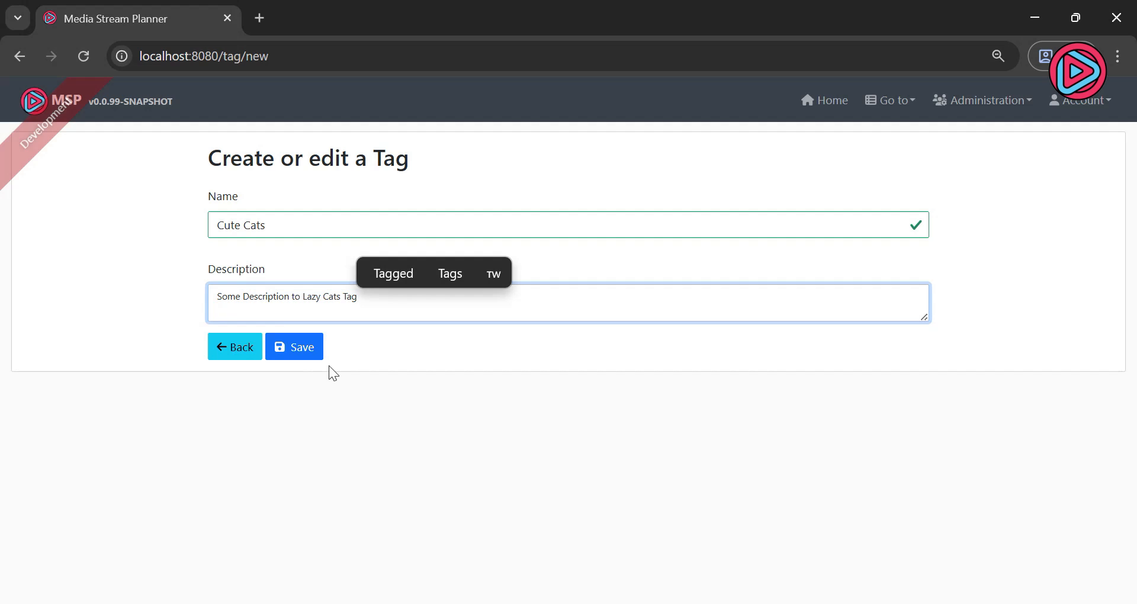
{"action": "left_click", "coordinate": [306, 350]}
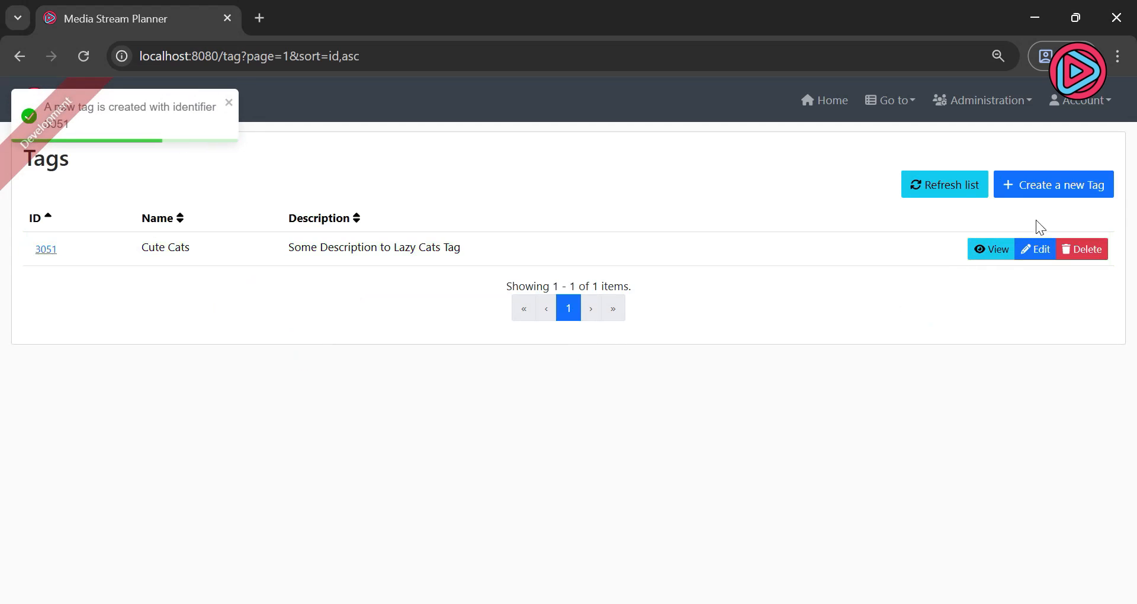
Create a tag named "Cat Moments" without a description.
{"action": "left_click", "coordinate": [1042, 186]}
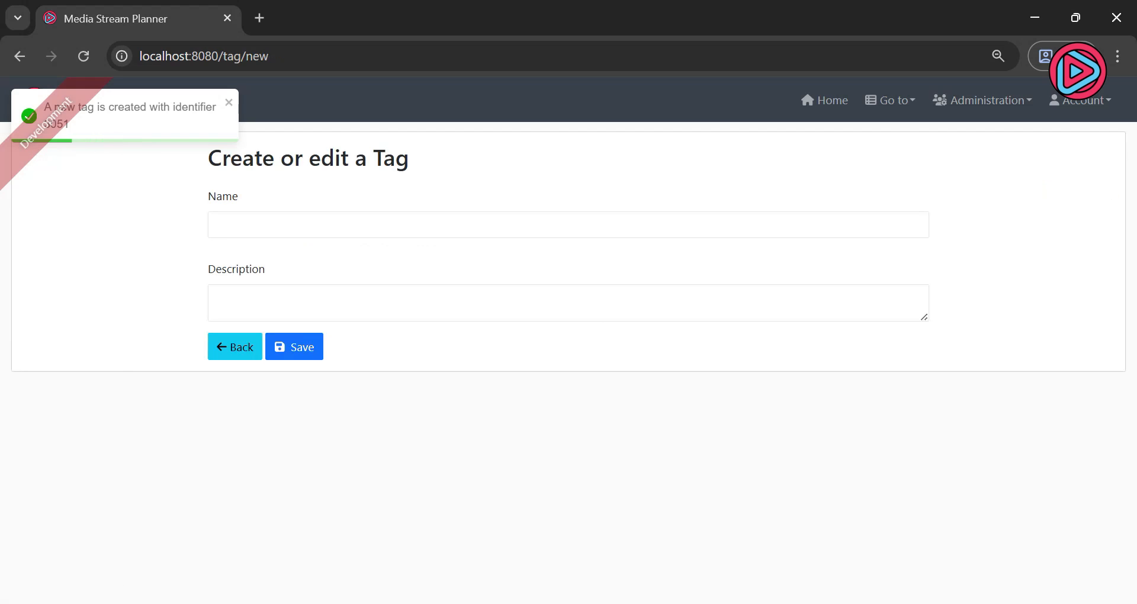
{"action": "key", "text": "ctrl+c"}
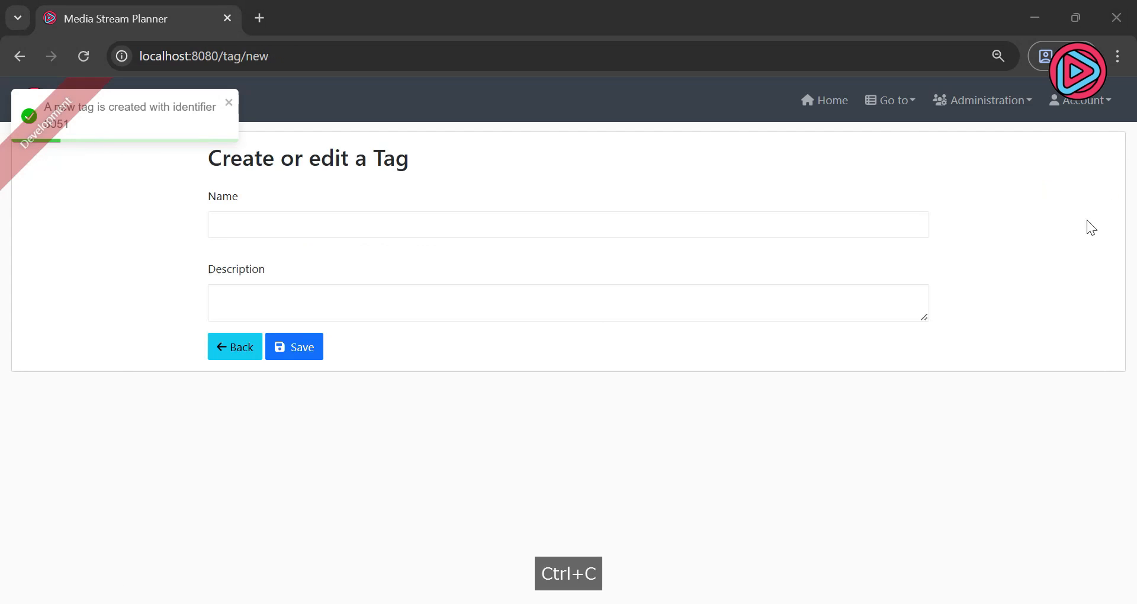
{"action": "left_click", "coordinate": [292, 229]}
{"action": "key", "text": "ctrl+v"}
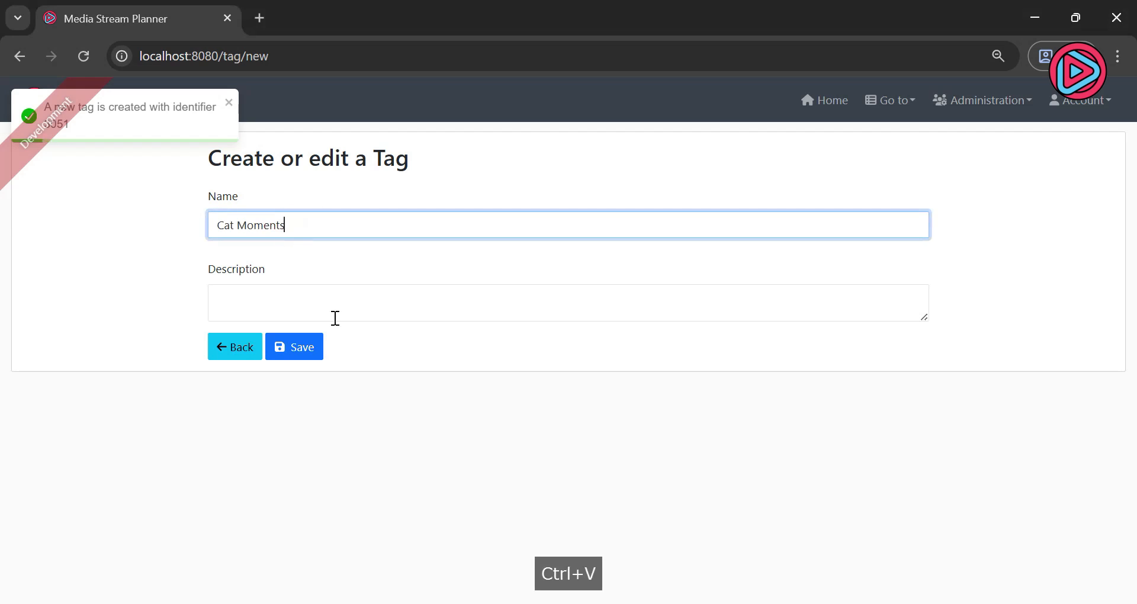
{"action": "left_click", "coordinate": [296, 350]}
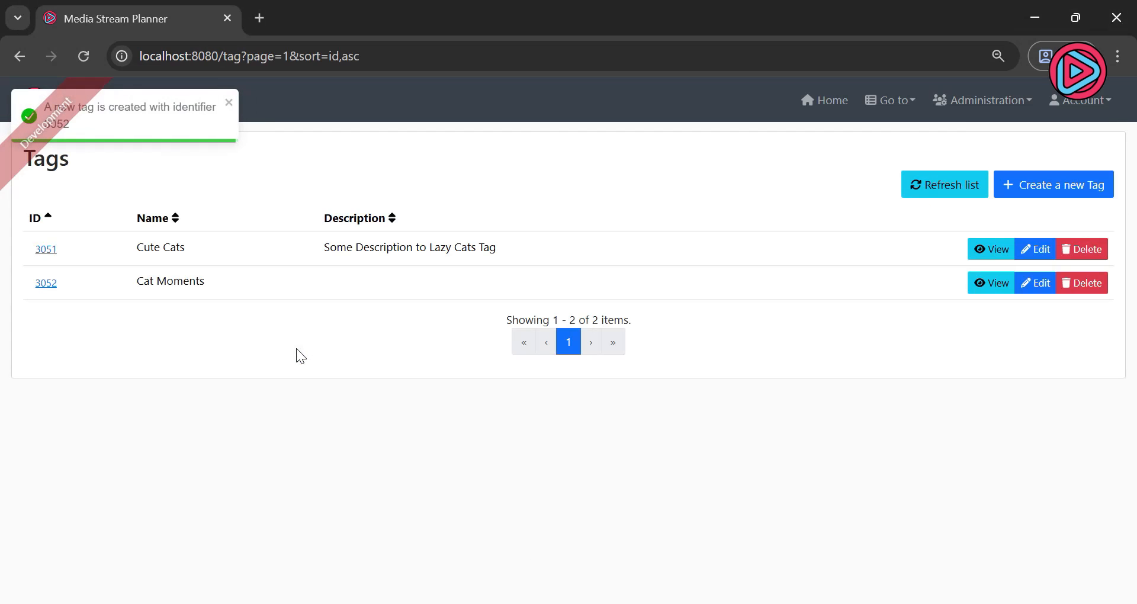
Create a tag named "Ocean Landscapes" without a description.
{"action": "left_click", "coordinate": [1043, 184]}
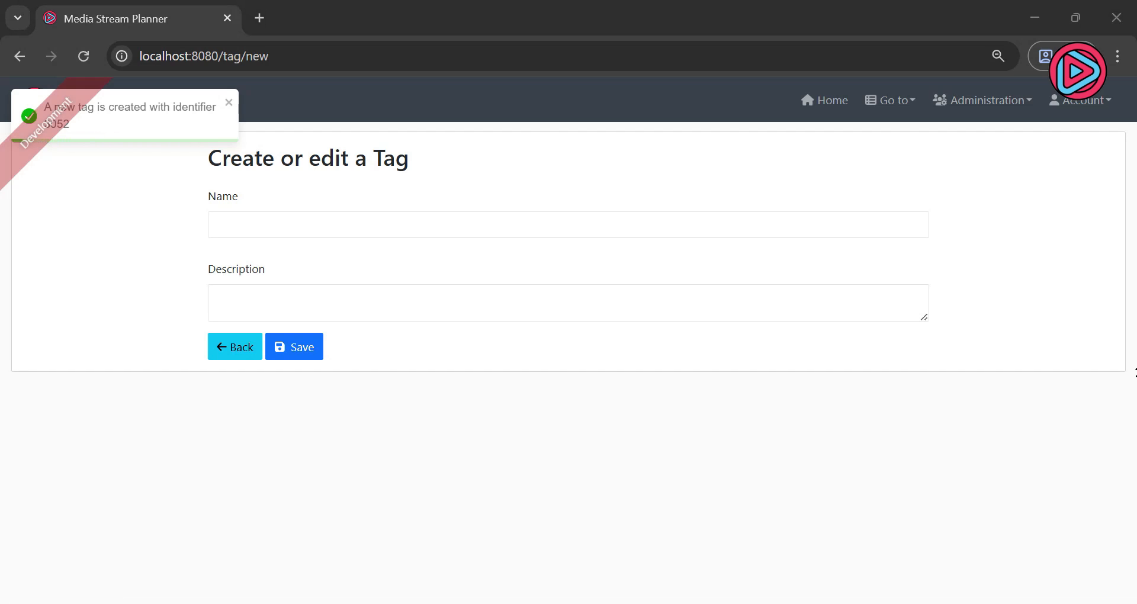
{"action": "key", "text": "ctrl+c"}
{"action": "left_click", "coordinate": [367, 232]}
{"action": "key", "text": "ctrl+v"}
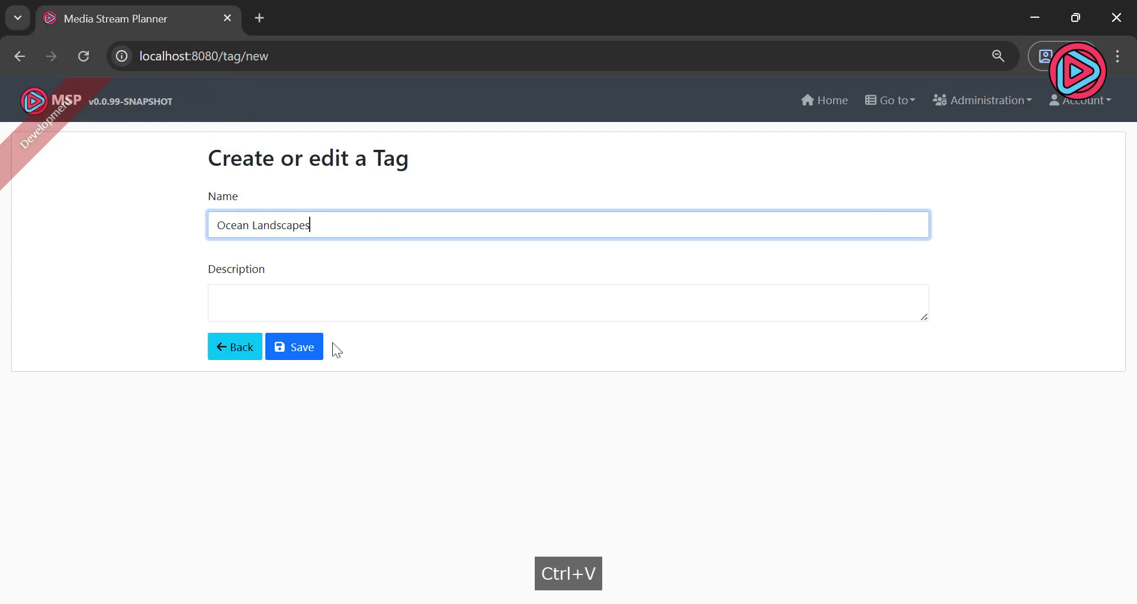
{"action": "left_click", "coordinate": [295, 353]}
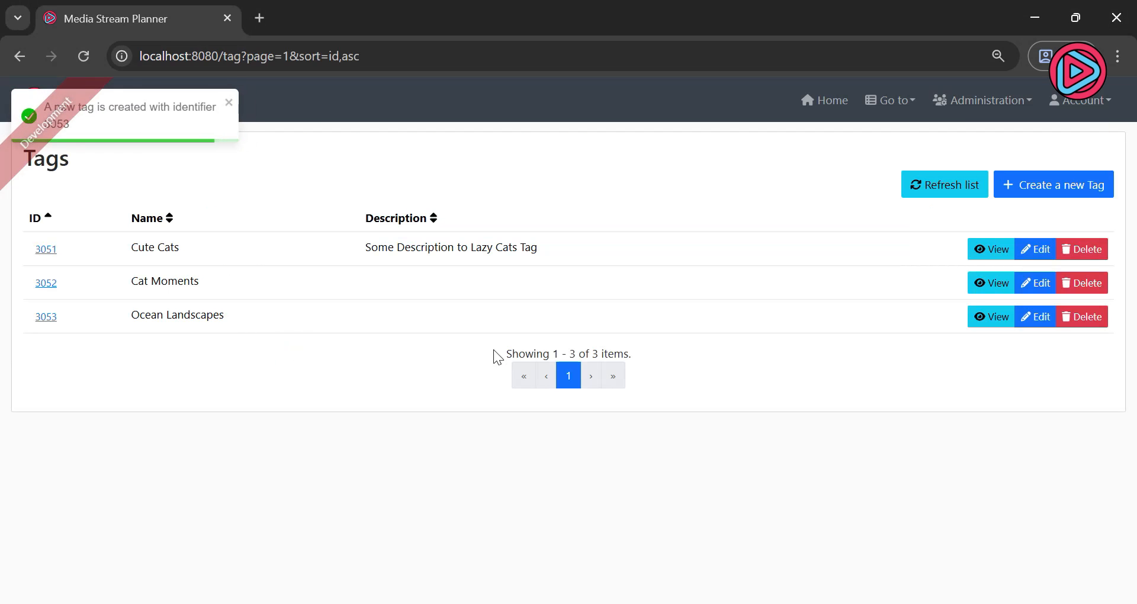
Create a tag named "Birds" without a description.
{"action": "left_click", "coordinate": [1064, 187]}
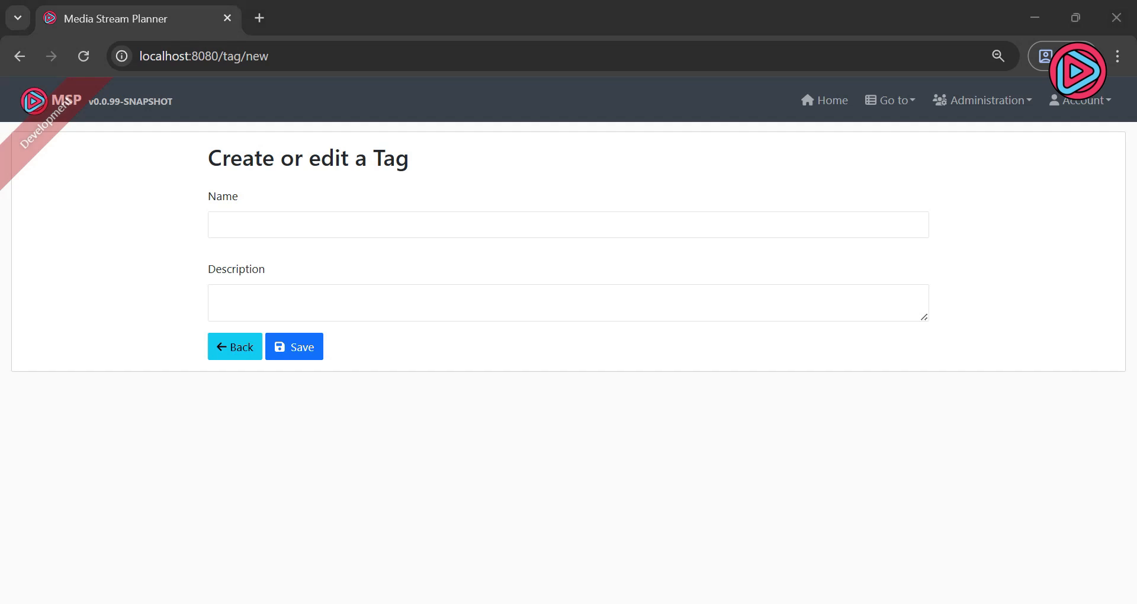
{"action": "key", "text": "ctrl+c"}
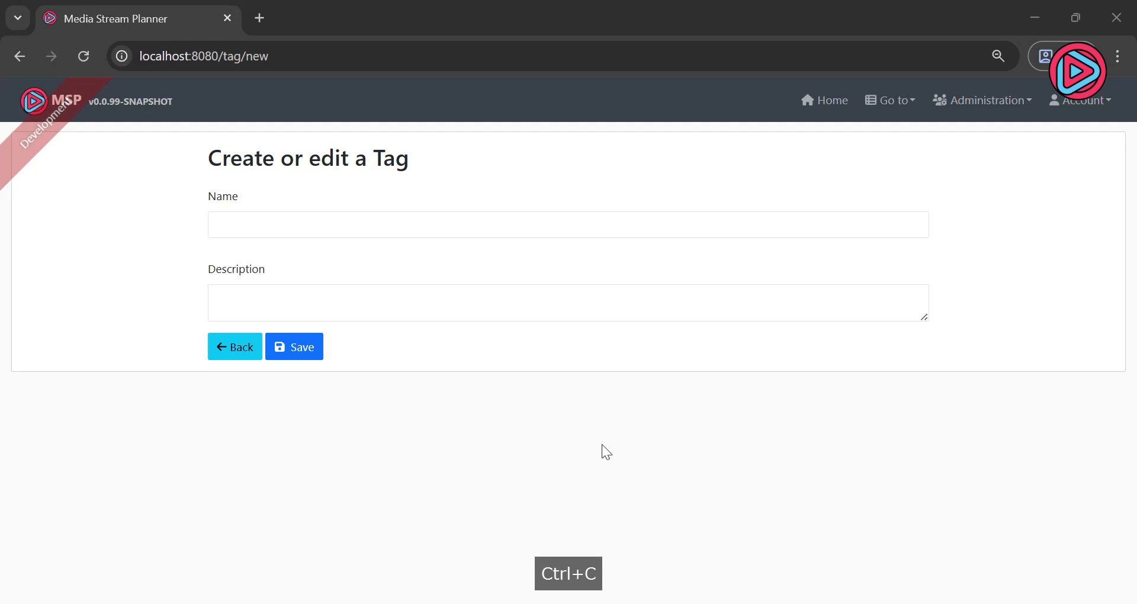
{"action": "left_click", "coordinate": [287, 231]}
{"action": "key", "text": "ctrl+v"}
{"action": "left_click", "coordinate": [296, 349]}
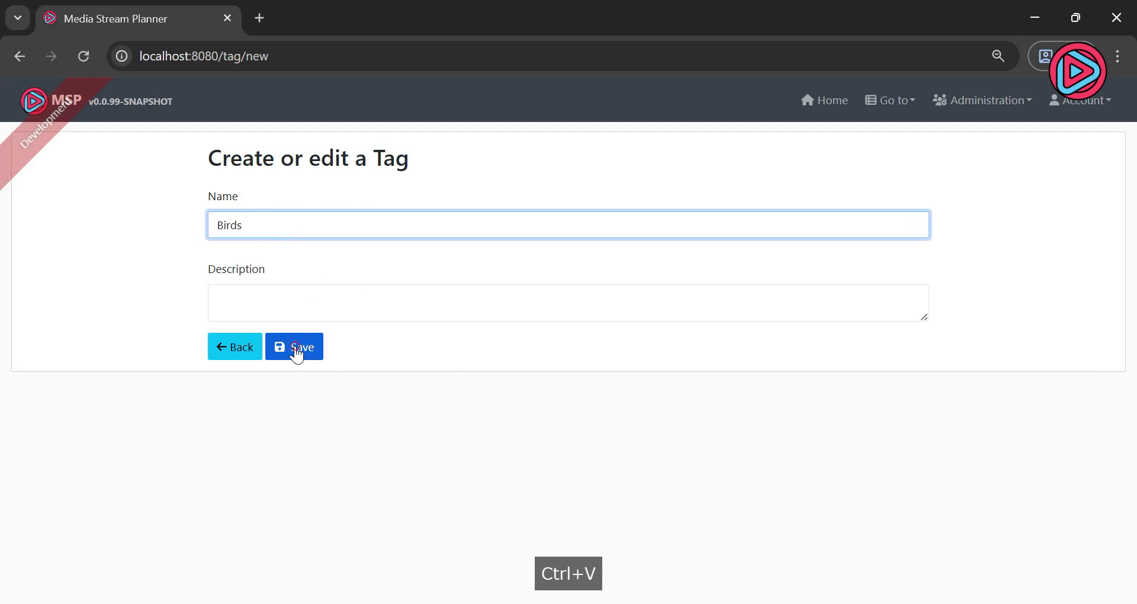
Start a new tag and enter "Wild life" as its name.
{"action": "left_click", "coordinate": [1063, 186]}
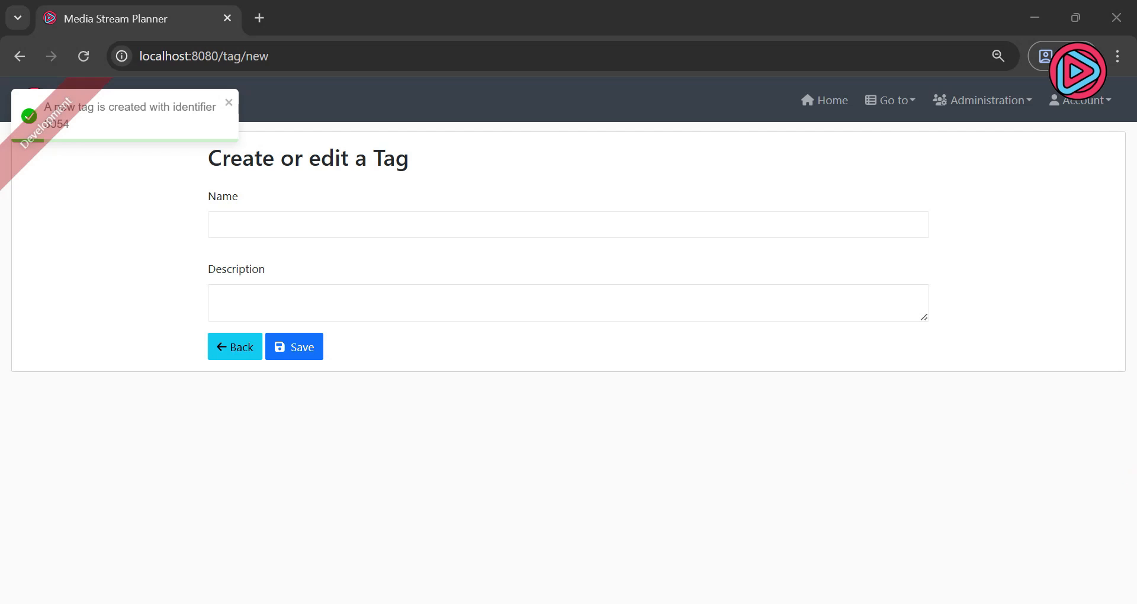
{"action": "key", "text": "ctrl+c"}
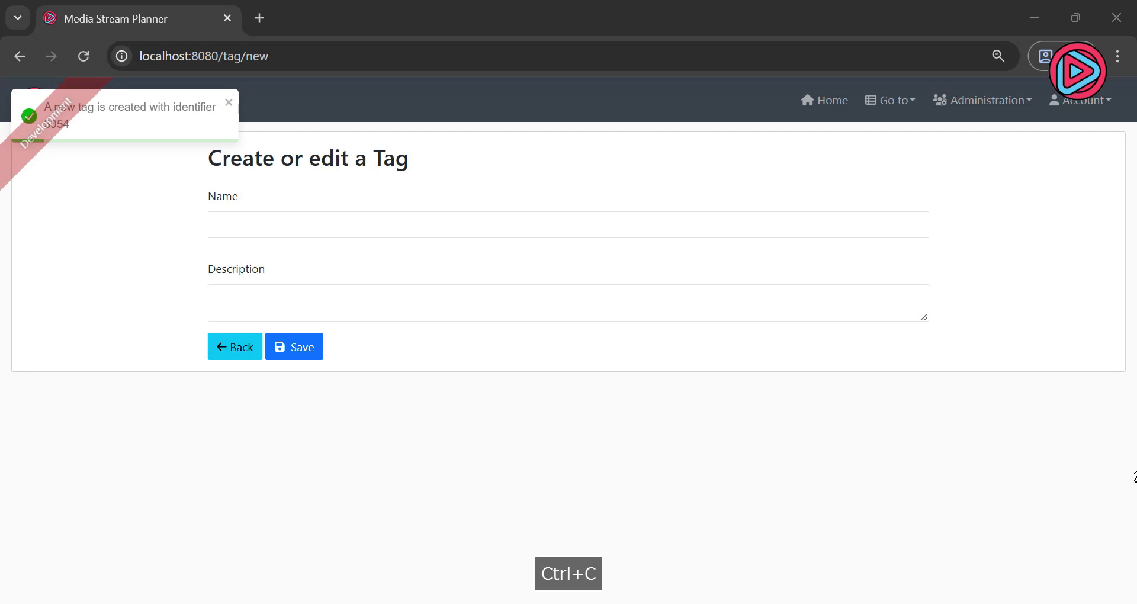
{"action": "left_click", "coordinate": [267, 216]}
{"action": "key", "text": "ctrl+v"}
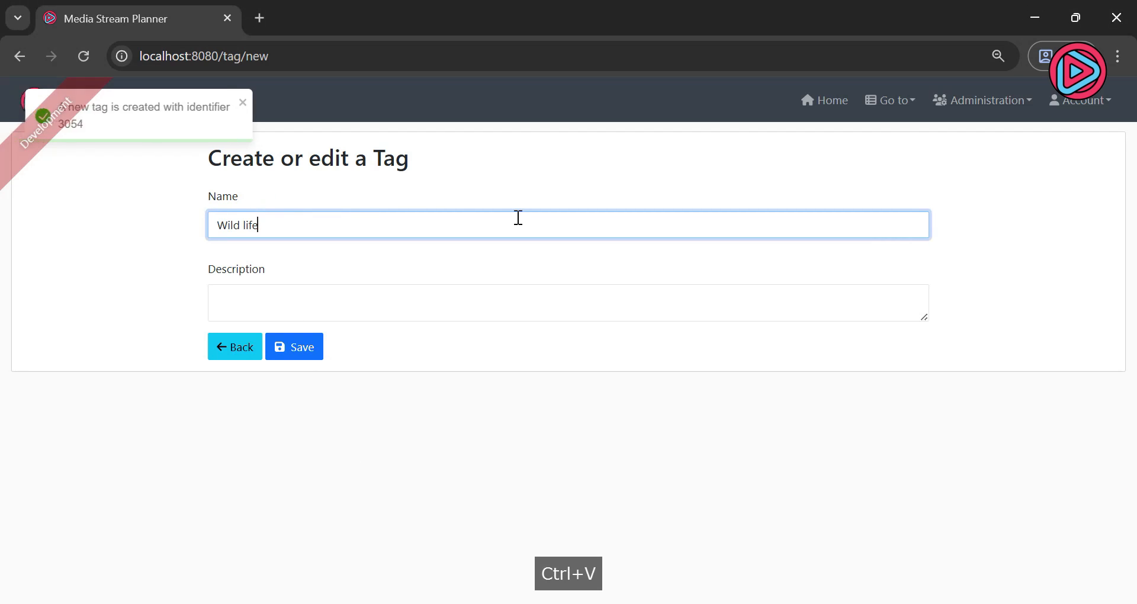
Rewrite the second word of the new tag's name with a capital letter so it reads "Wild Life".
{"action": "key", "text": "Left"}
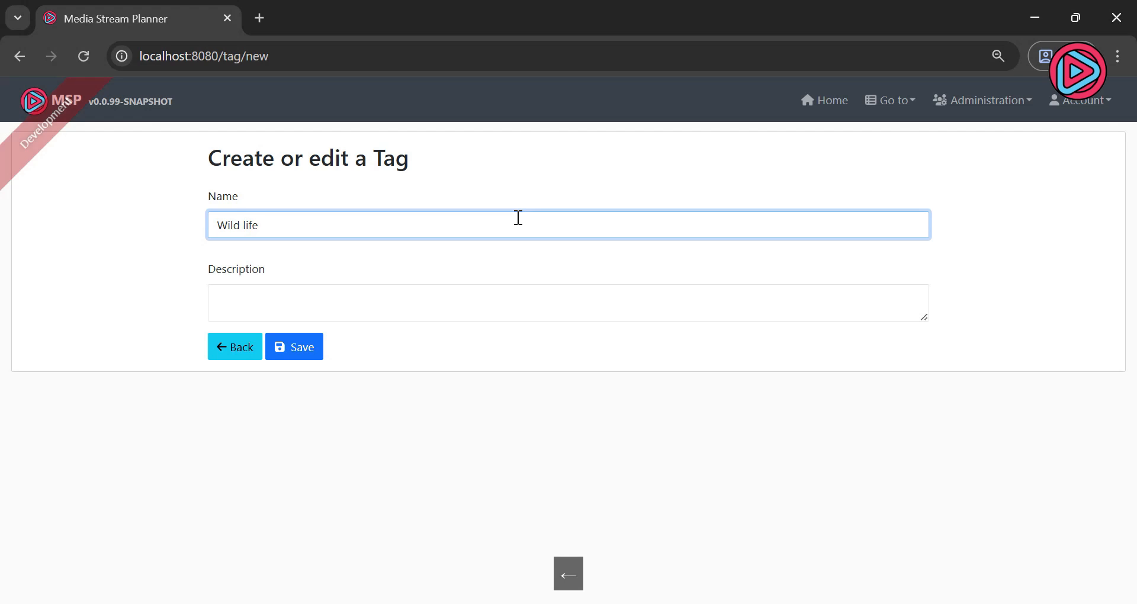
{"action": "key", "text": "Delete"}
{"action": "key", "text": "Delete"}
{"action": "key", "text": "Delete"}
{"action": "key", "text": "Delete"}
{"action": "key", "text": "Delete"}
{"action": "type", "text": "Li"}
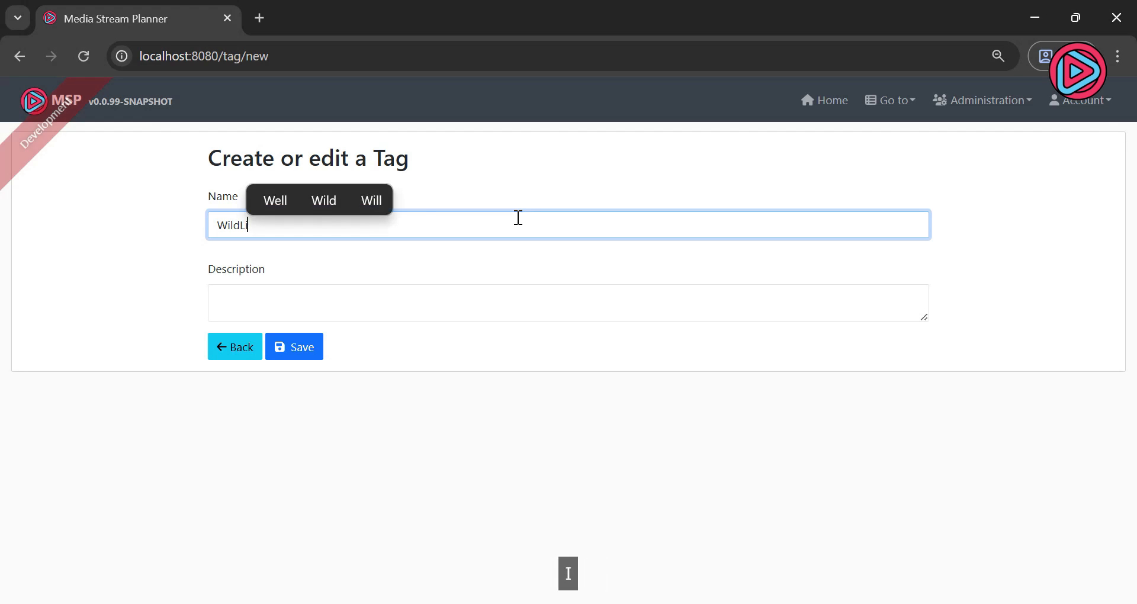
{"action": "type", "text": "fe"}
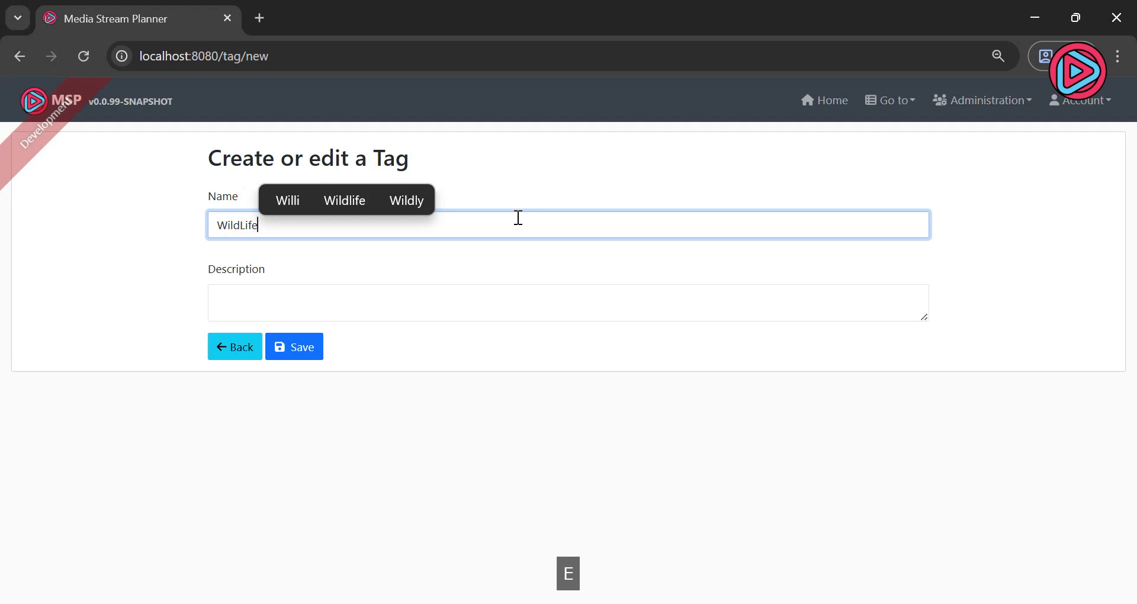
{"action": "key", "text": "Left"}
{"action": "key", "text": "Left"}
{"action": "key", "text": "Left"}
{"action": "key", "text": "Left"}
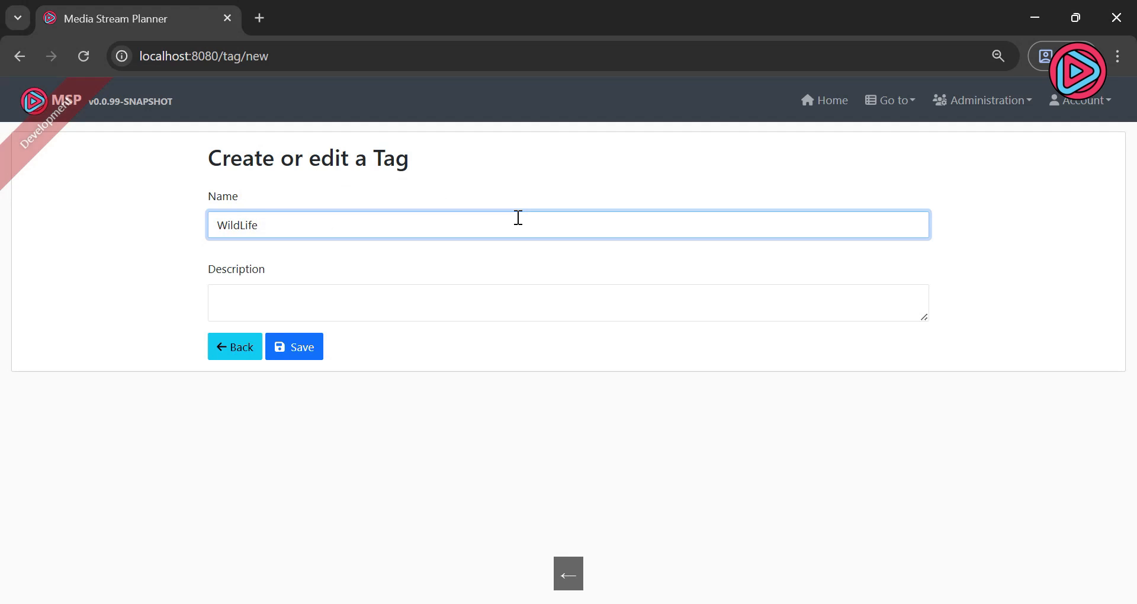
{"action": "type", "text": "-"}
{"action": "key", "text": "Left"}
{"action": "key", "text": "Delete"}
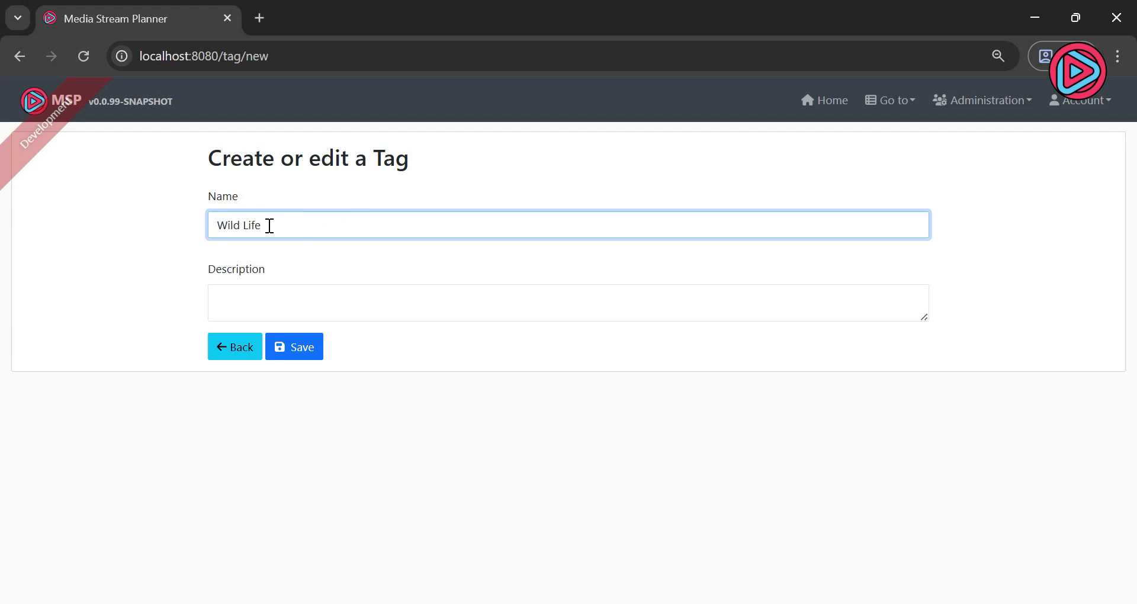
Change the new tag's name to lowercase "wild life" and save the tag.
{"action": "left_click", "coordinate": [215, 225]}
{"action": "key", "text": "Delete"}
{"action": "type", "text": "w"}
{"action": "key", "text": "Right"}
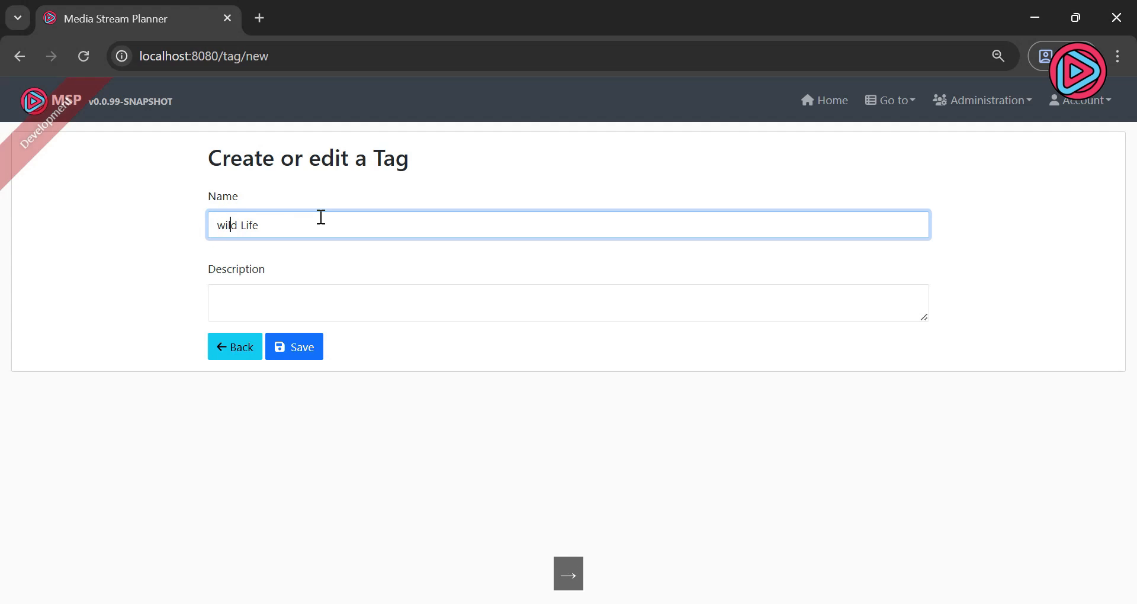
{"action": "key", "text": "Delete"}
{"action": "type", "text": "l"}
{"action": "left_click", "coordinate": [317, 350]}
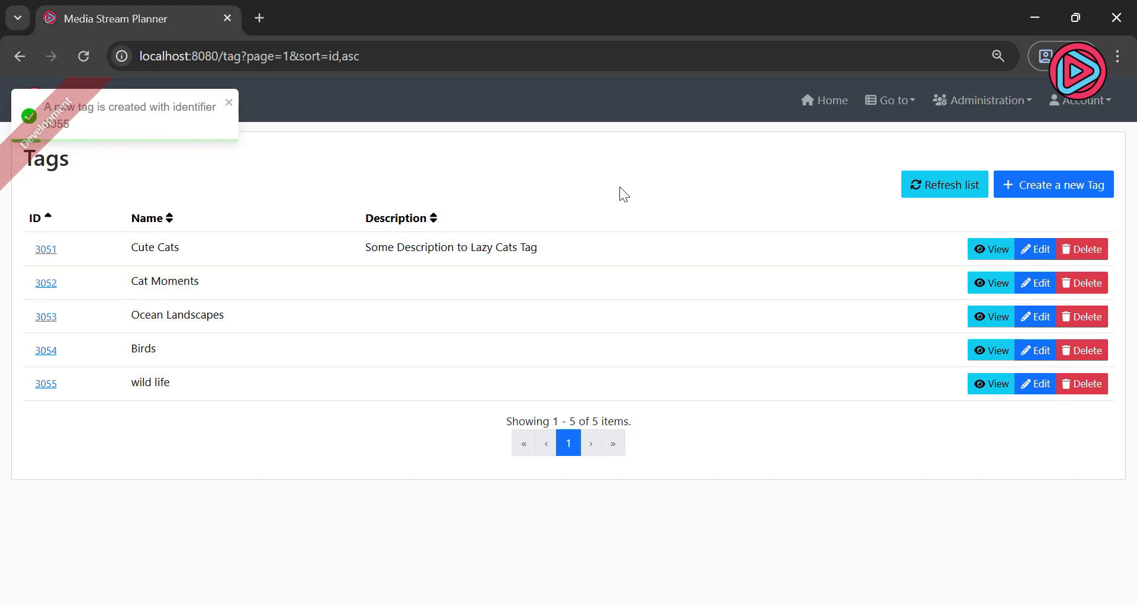
Review the Themes list, compare it with the Tags list, and return to the themes.
{"action": "left_click", "coordinate": [889, 99]}
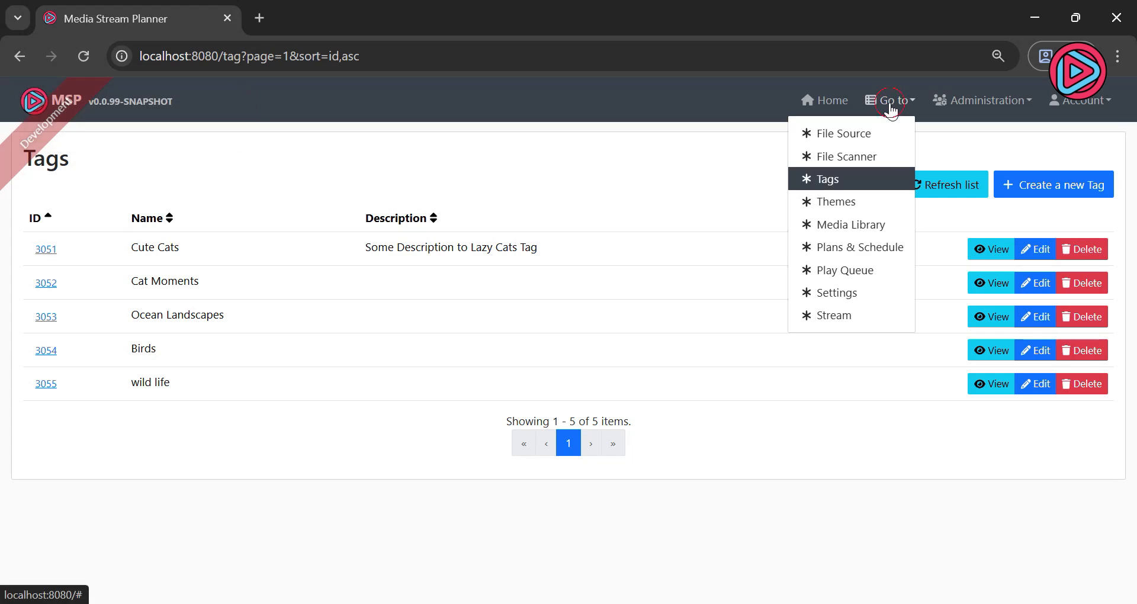
{"action": "left_click", "coordinate": [848, 203]}
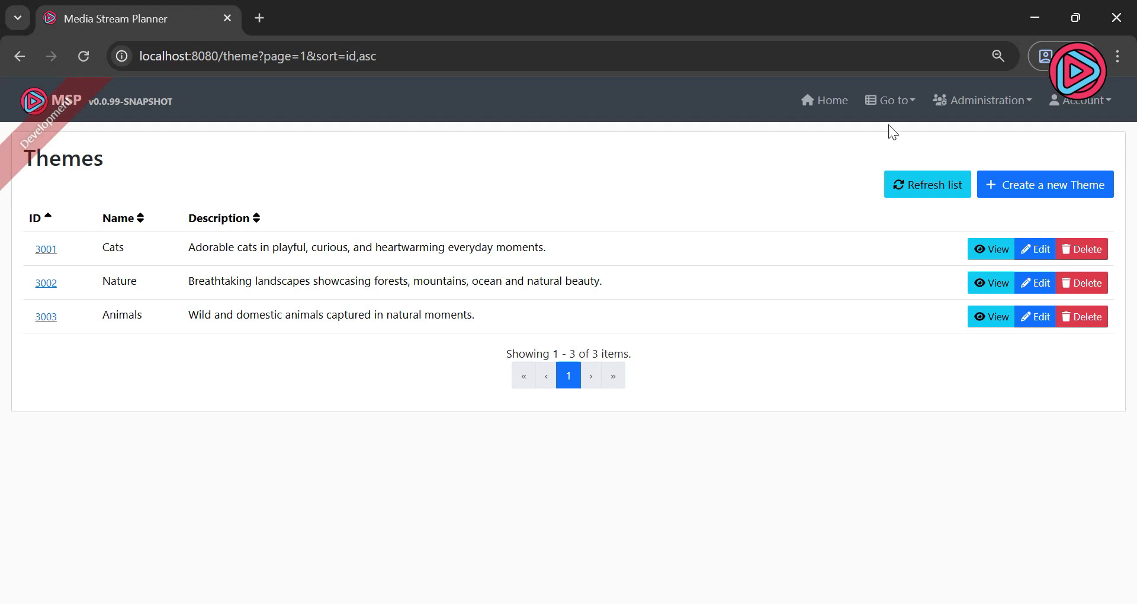
{"action": "left_click", "coordinate": [893, 100]}
{"action": "left_click", "coordinate": [862, 180]}
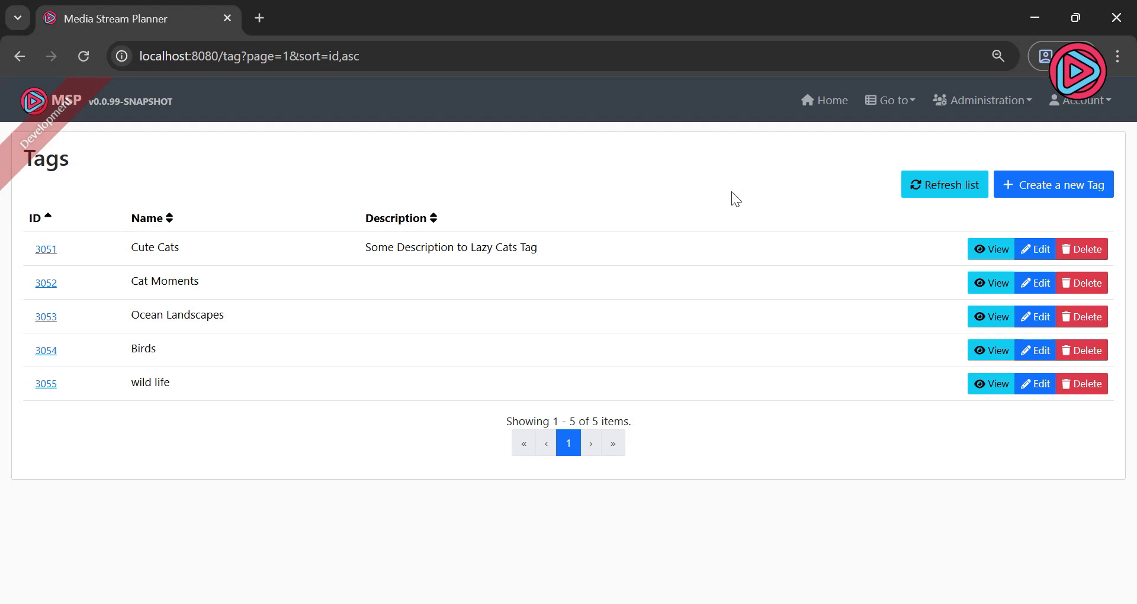
{"action": "left_click", "coordinate": [890, 107]}
{"action": "left_click", "coordinate": [836, 204]}
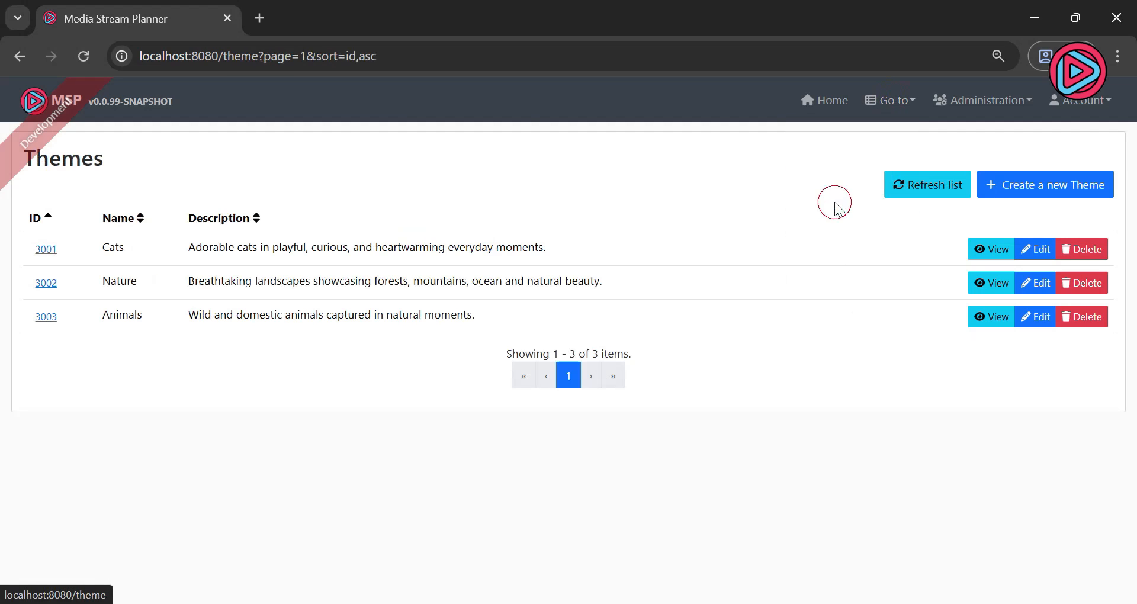